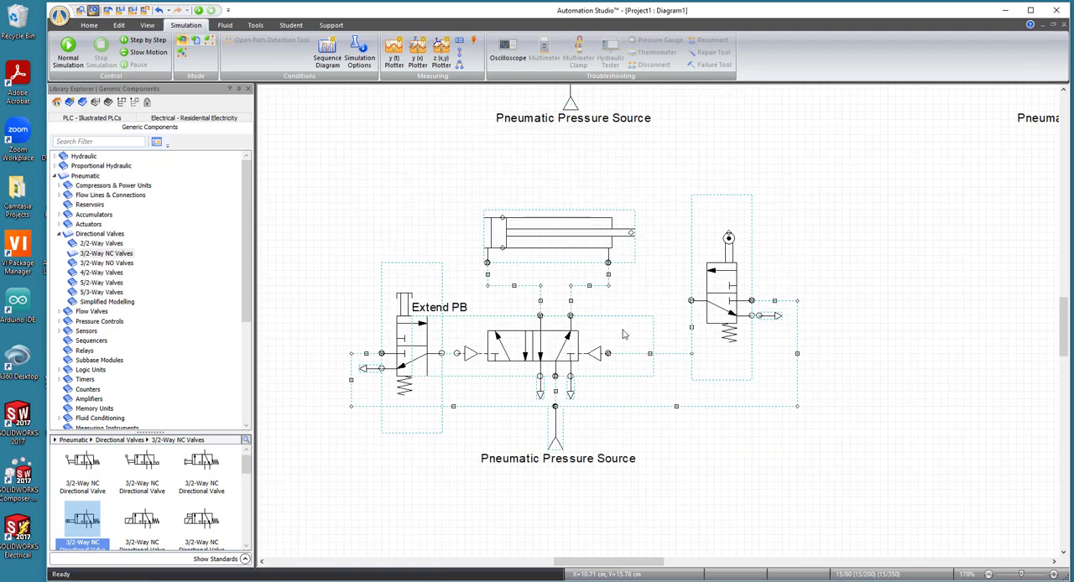
- Select the entire cylinder circuit with its valves and pressure source, and move it slightly down on the diagram
left_click_drag(320, 168, 855, 533)
left_click_drag(592, 261, 592, 290)
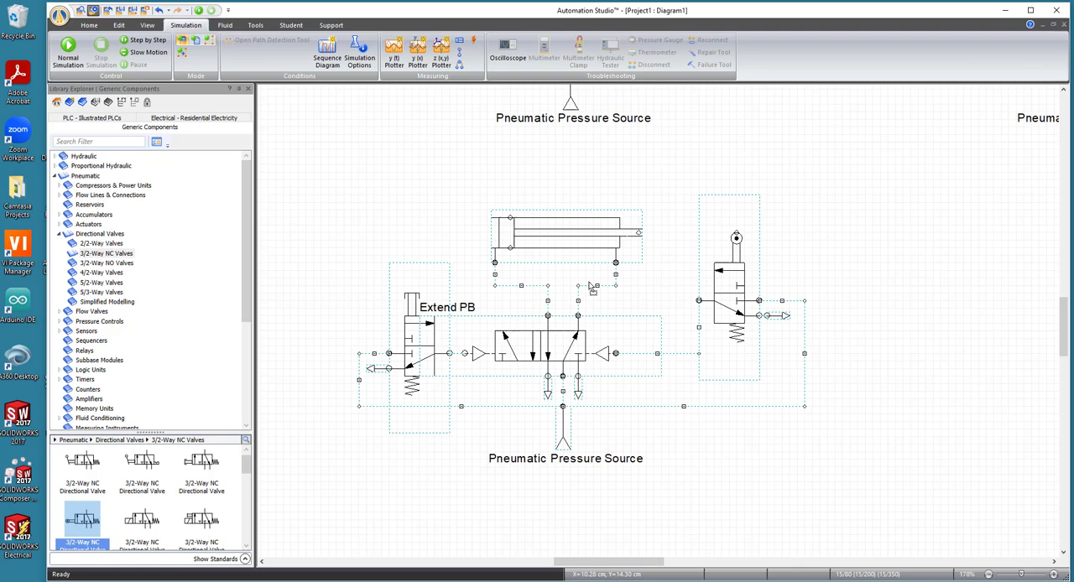
left_click(835, 261)
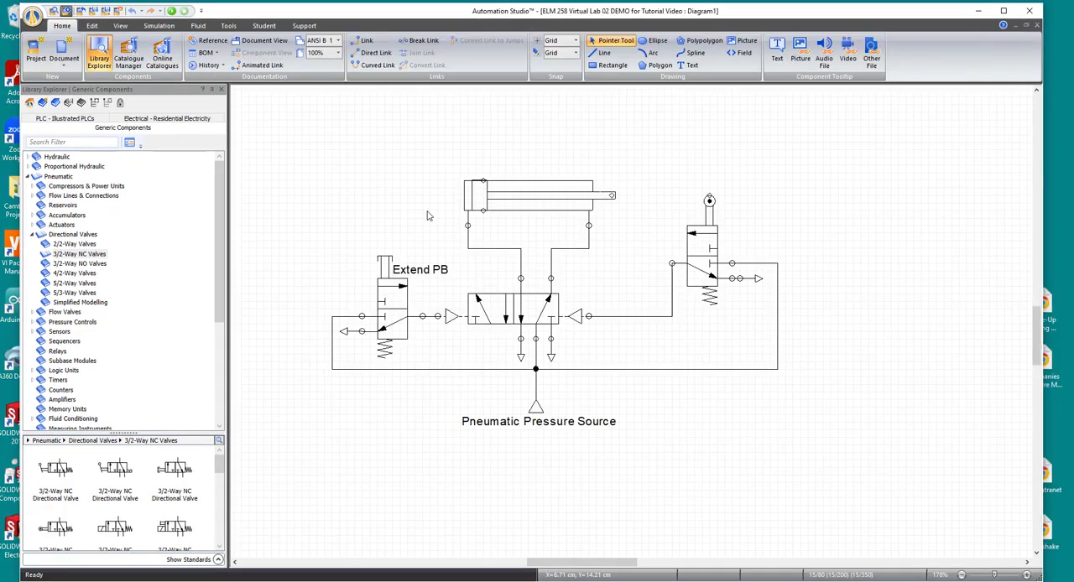
- Delete both lines between the cylinder and the central directional valve, and move the cylinder up for more room
left_click(484, 249)
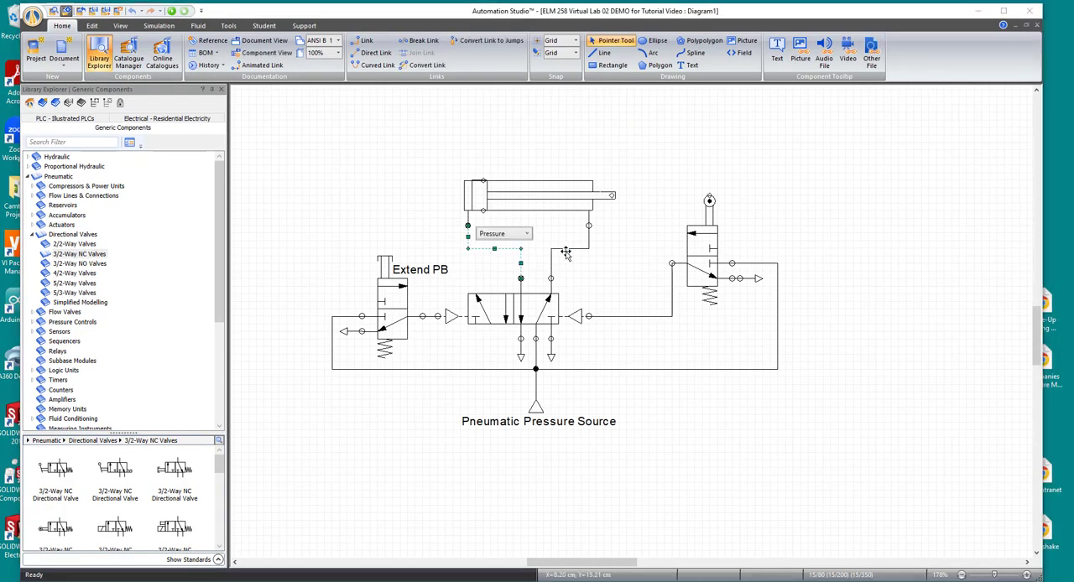
key("Delete")
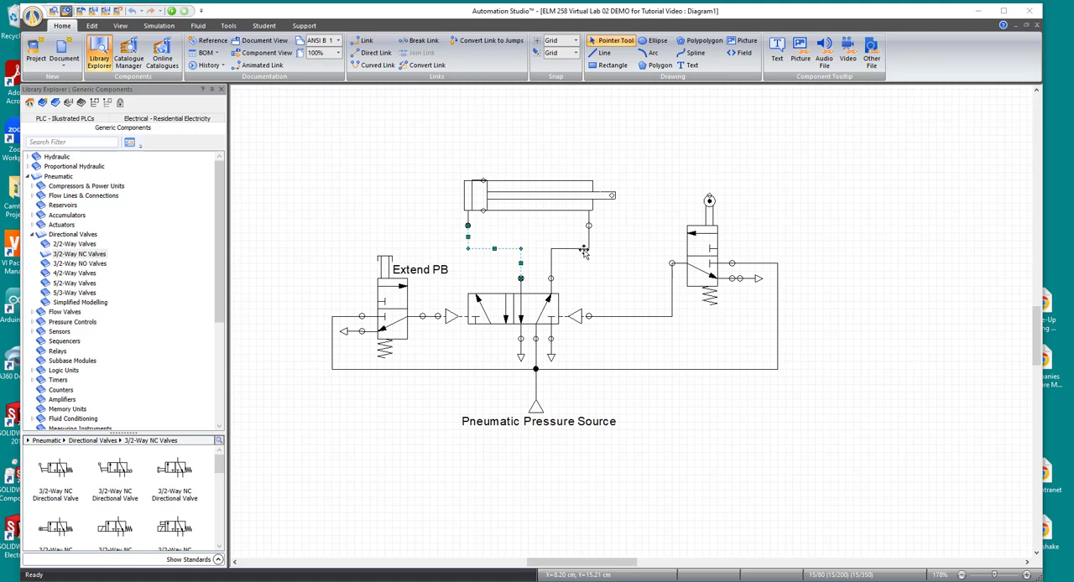
left_click(583, 250)
key("Delete")
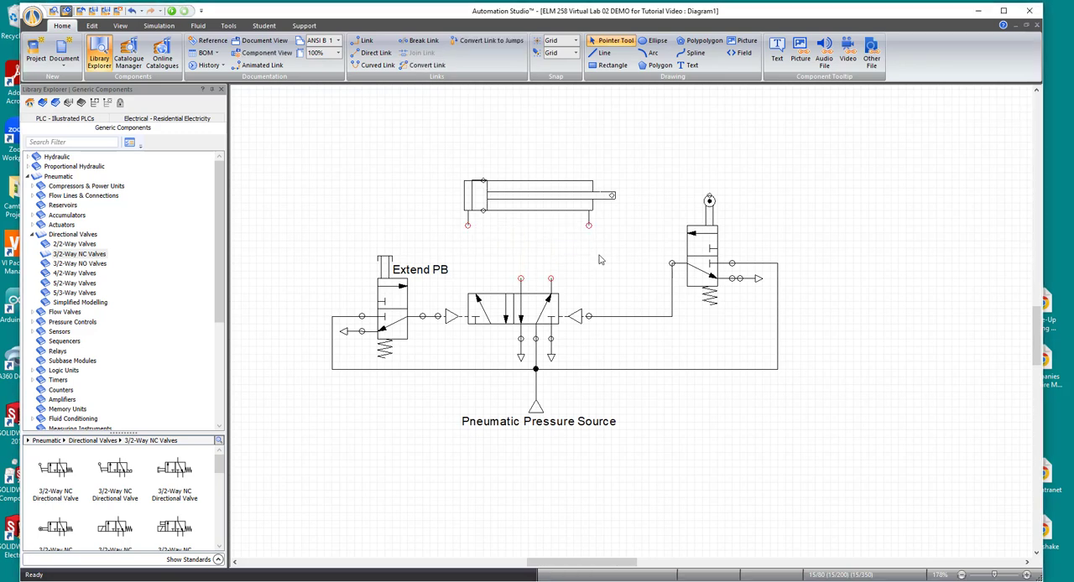
left_click_drag(532, 204, 532, 174)
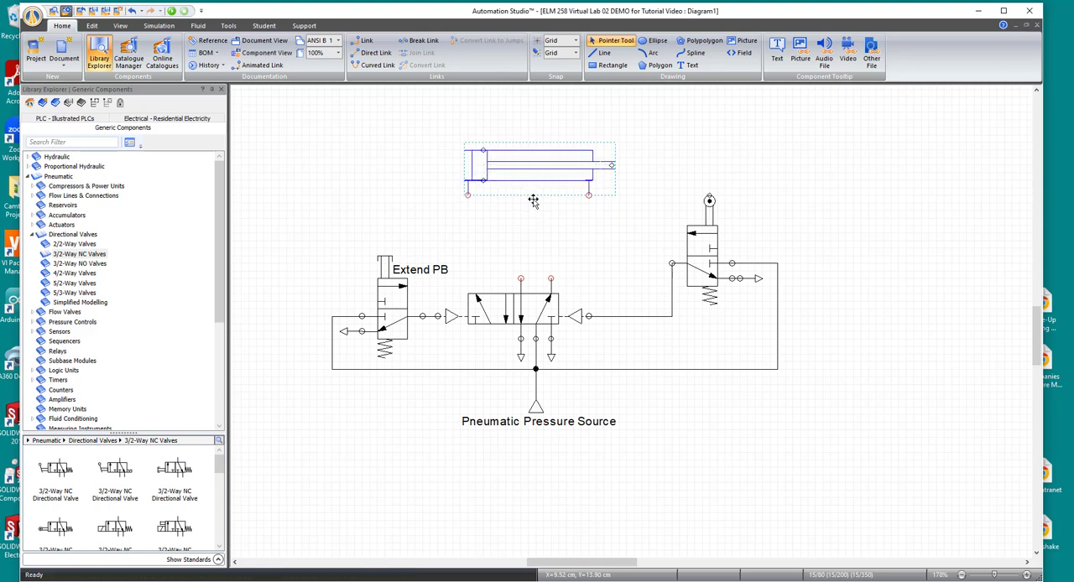
- Insert a Variable Throttle Valve with Check from the pneumatic Restrictors with Non-Return Valve category, beside the cylinder's cap end
left_click(32, 236)
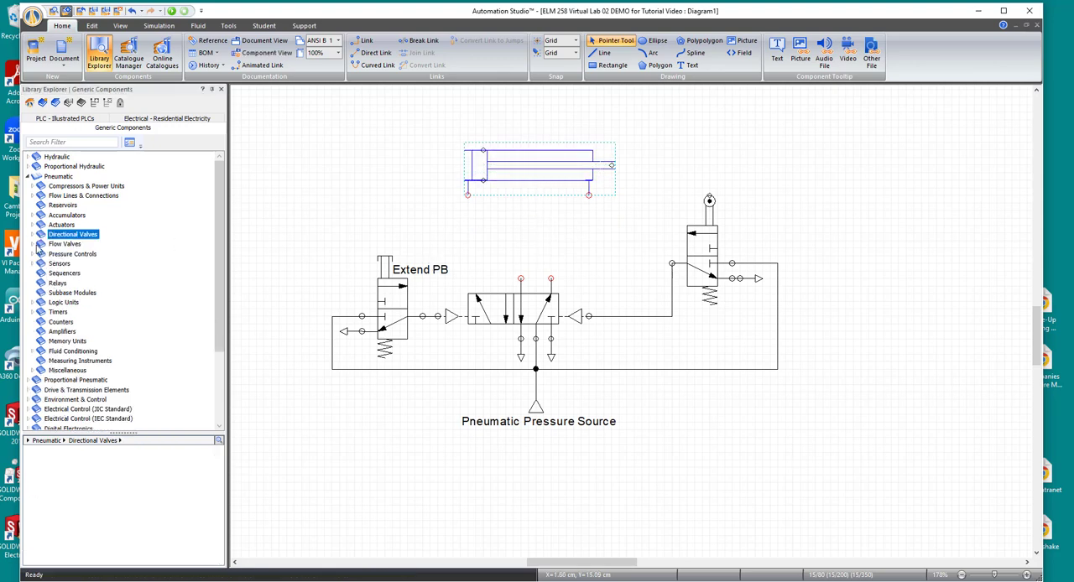
left_click(33, 245)
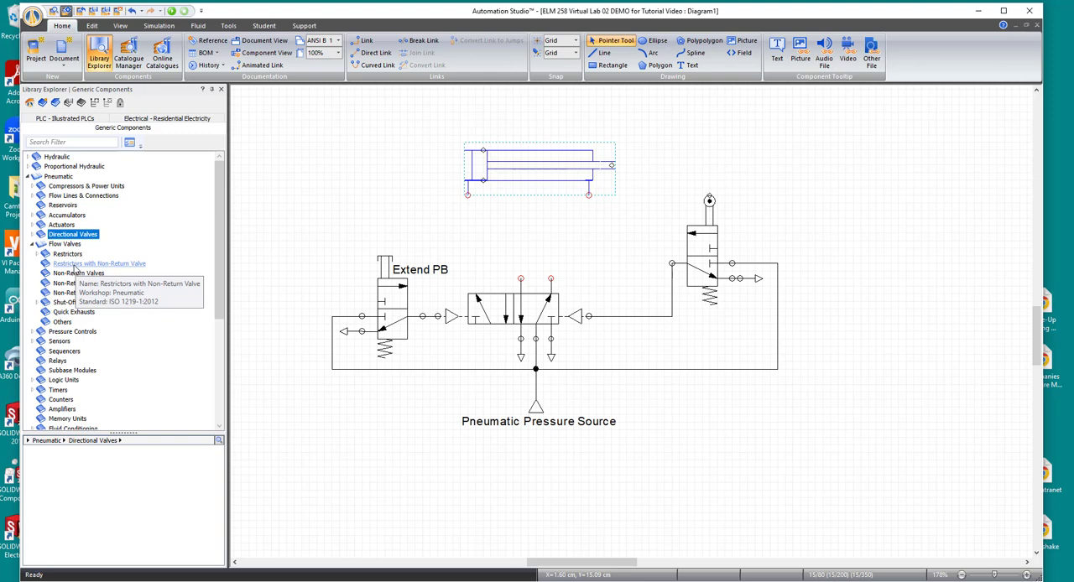
left_click(75, 266)
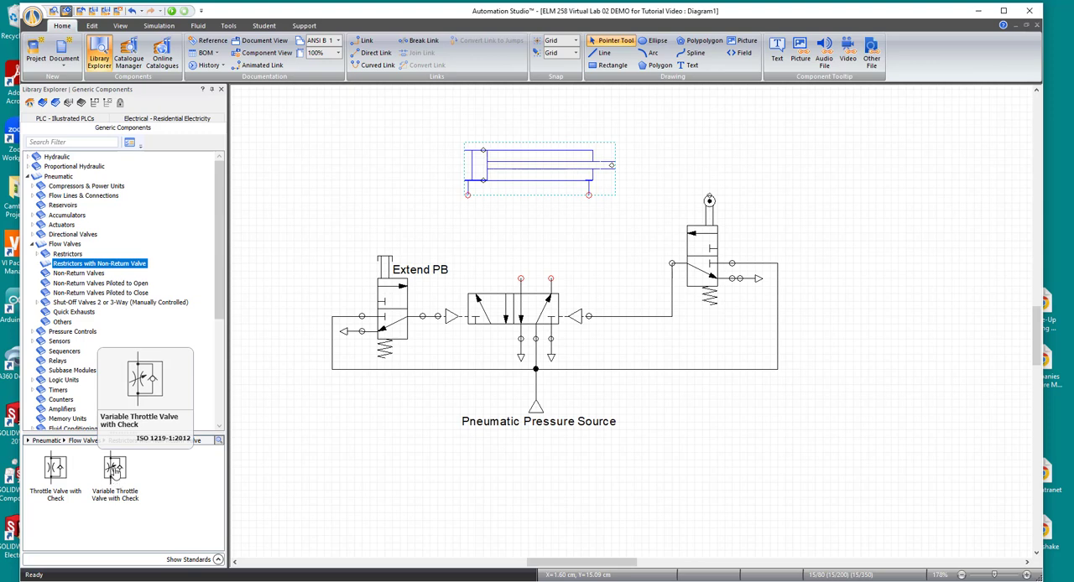
left_click_drag(115, 472, 378, 156)
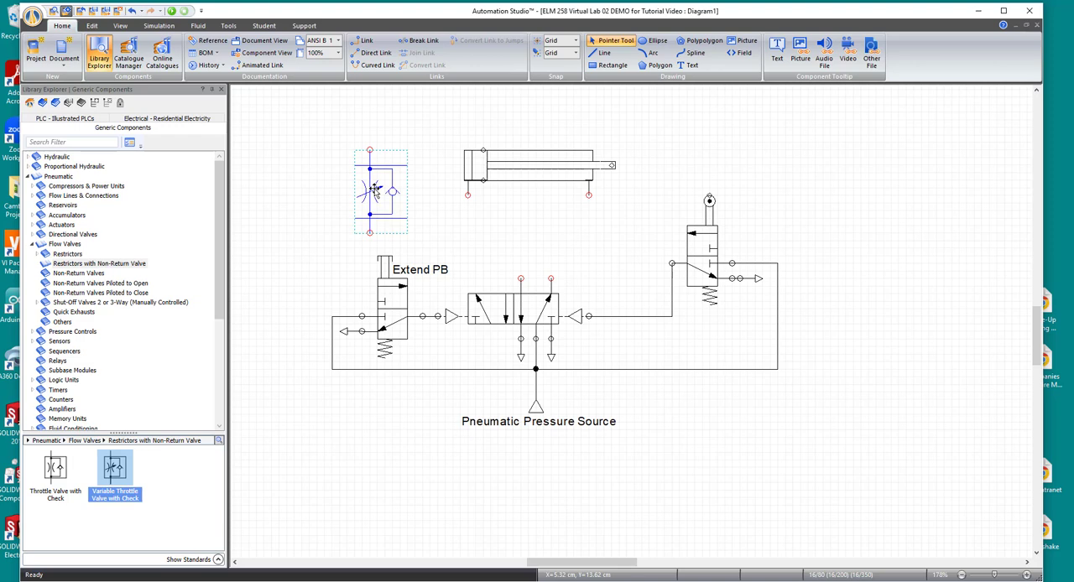
left_click(428, 215)
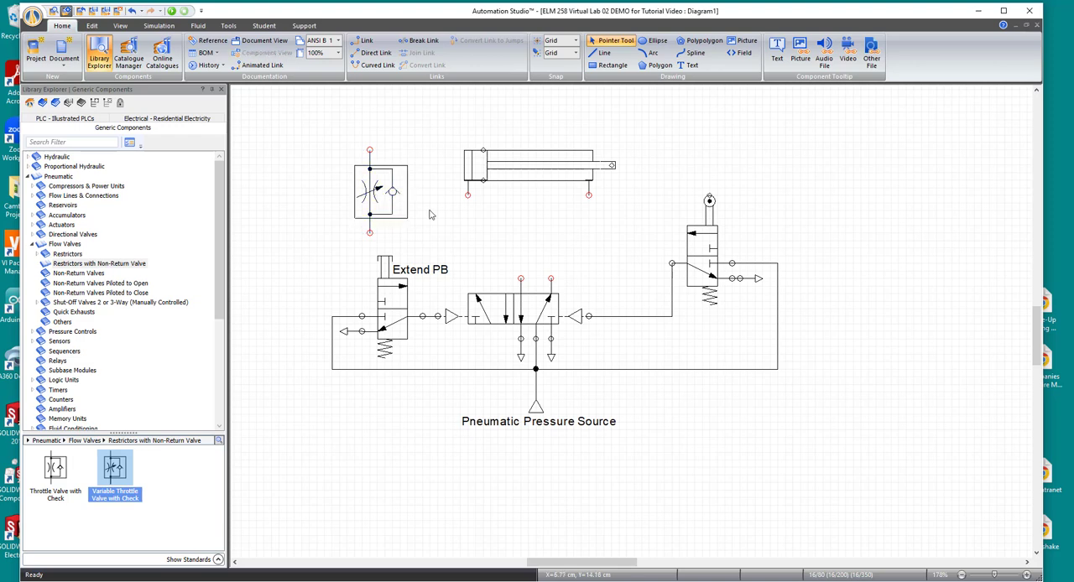
- Rotate the inserted variable throttle valve by 180°
left_click(375, 194)
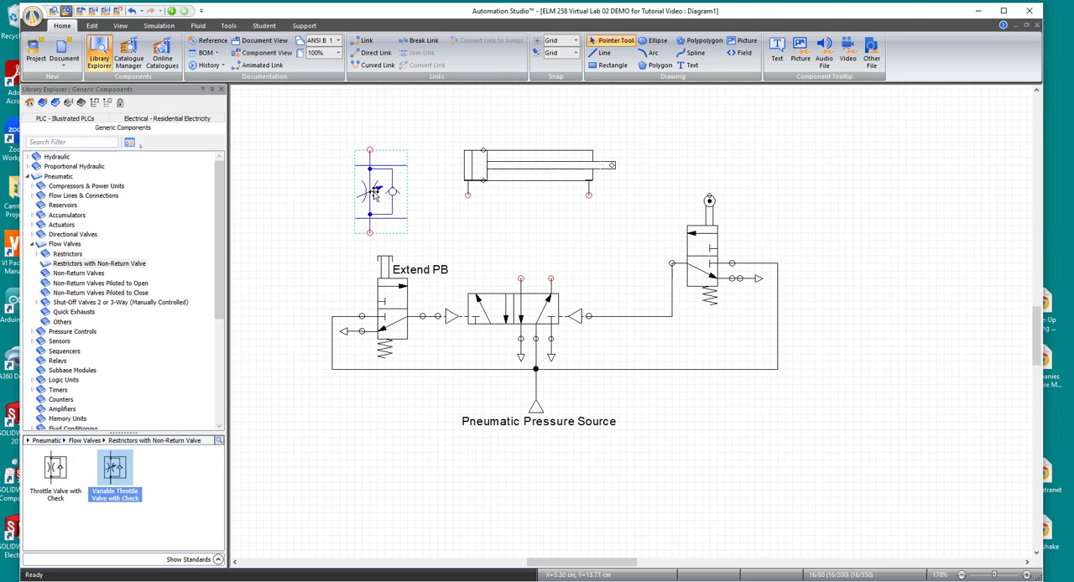
right_click(375, 194)
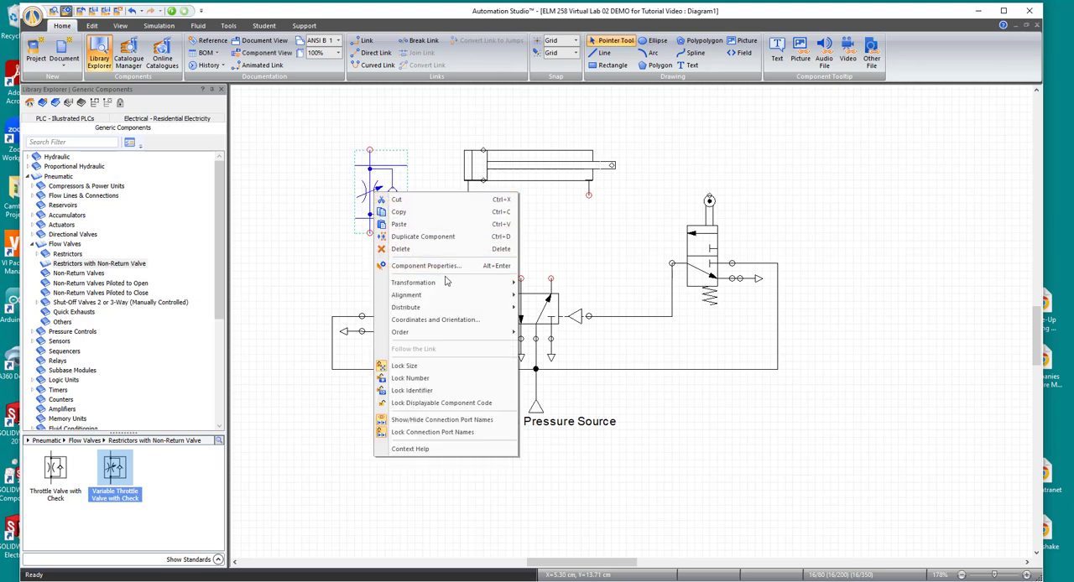
mouse_move(467, 283)
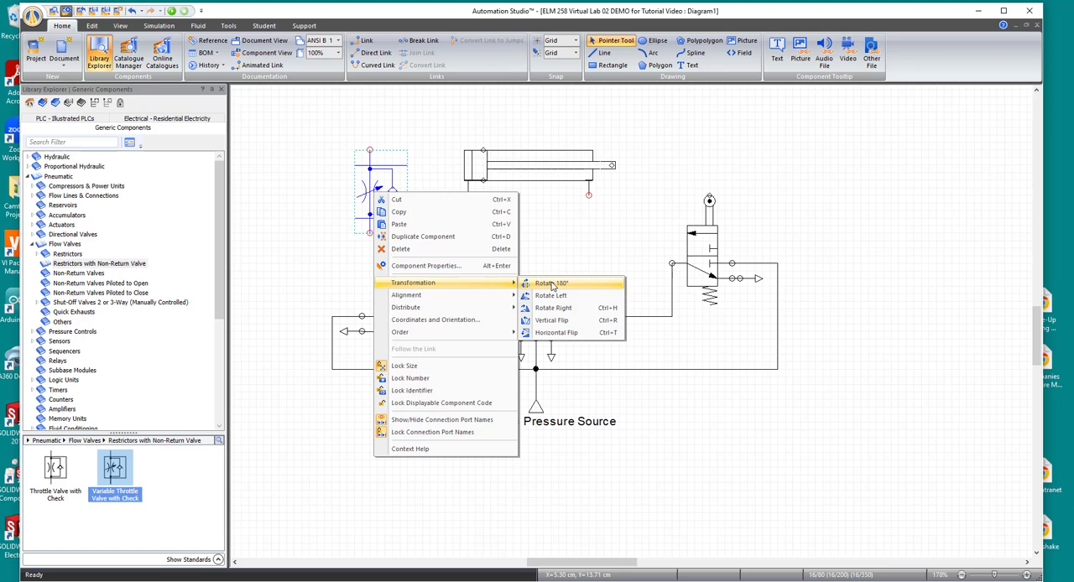
left_click(550, 284)
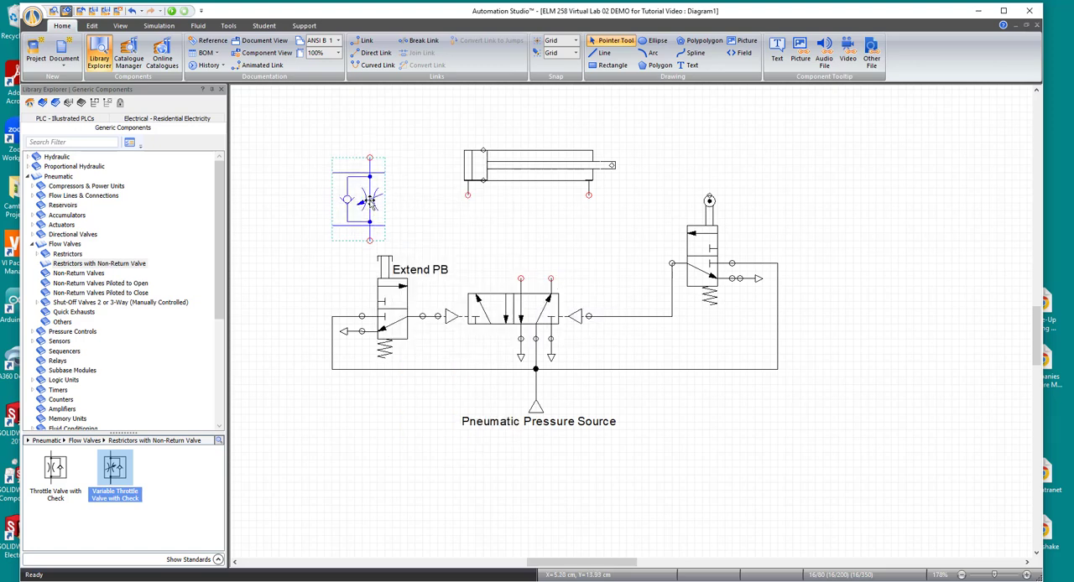
- Attach the throttle valve to the cylinder's left port and link its lower port to the directional valve's left outlet
left_click_drag(370, 199, 490, 245)
left_click(510, 167)
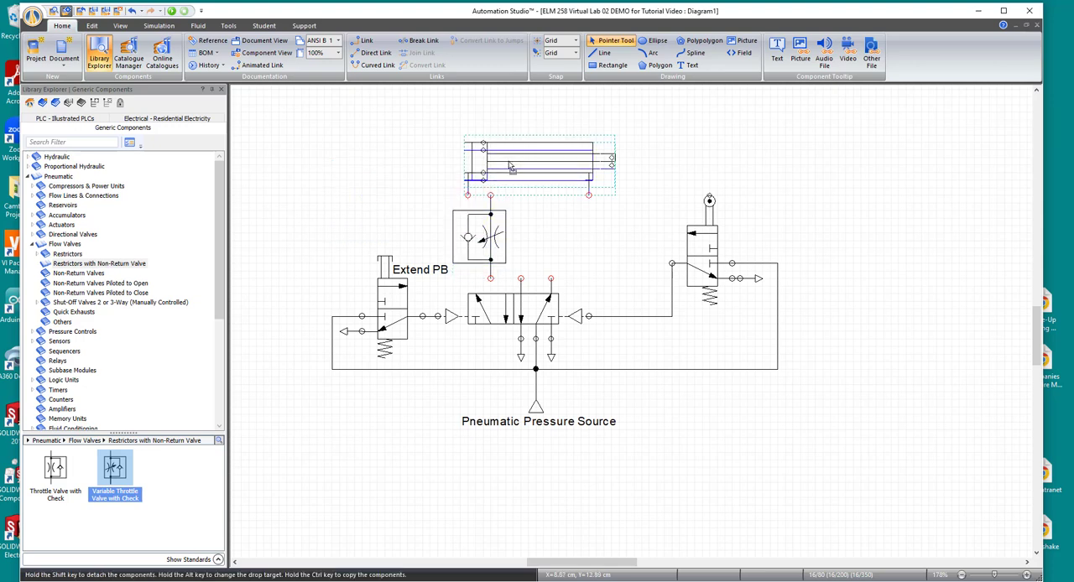
left_click_drag(510, 170, 511, 180)
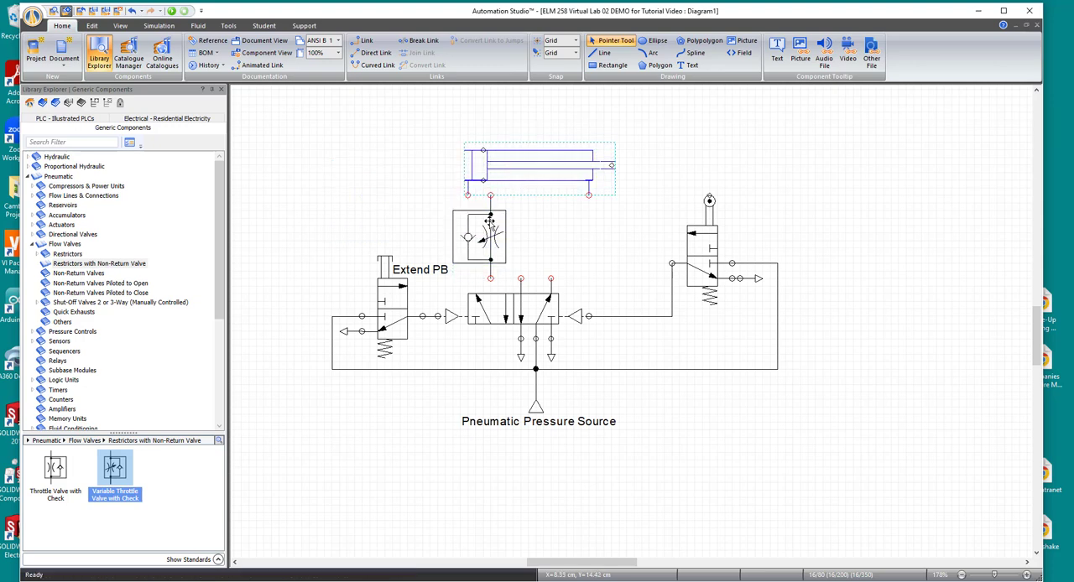
left_click_drag(490, 228, 466, 236)
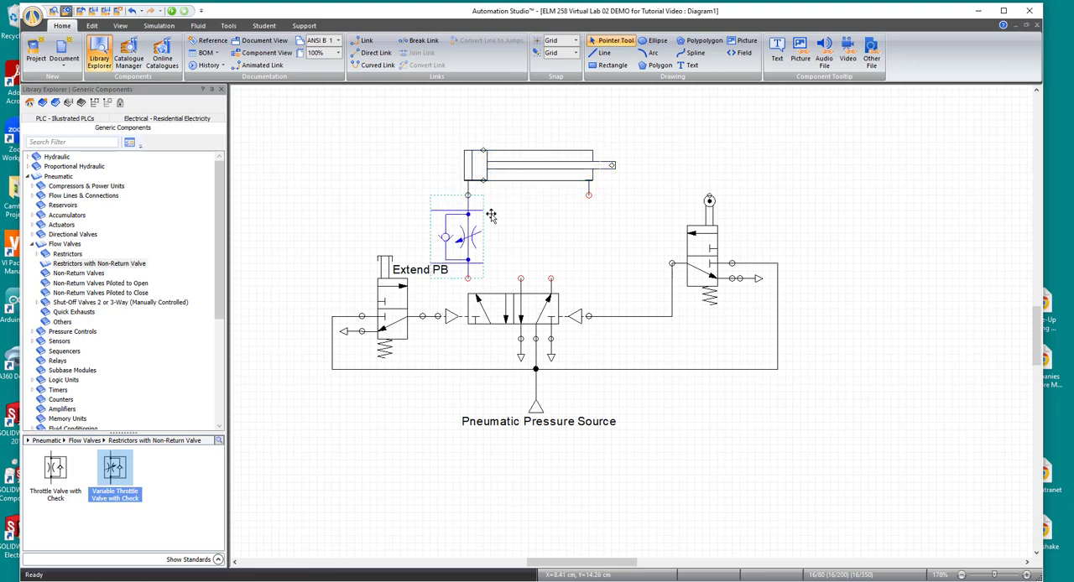
left_click(520, 251)
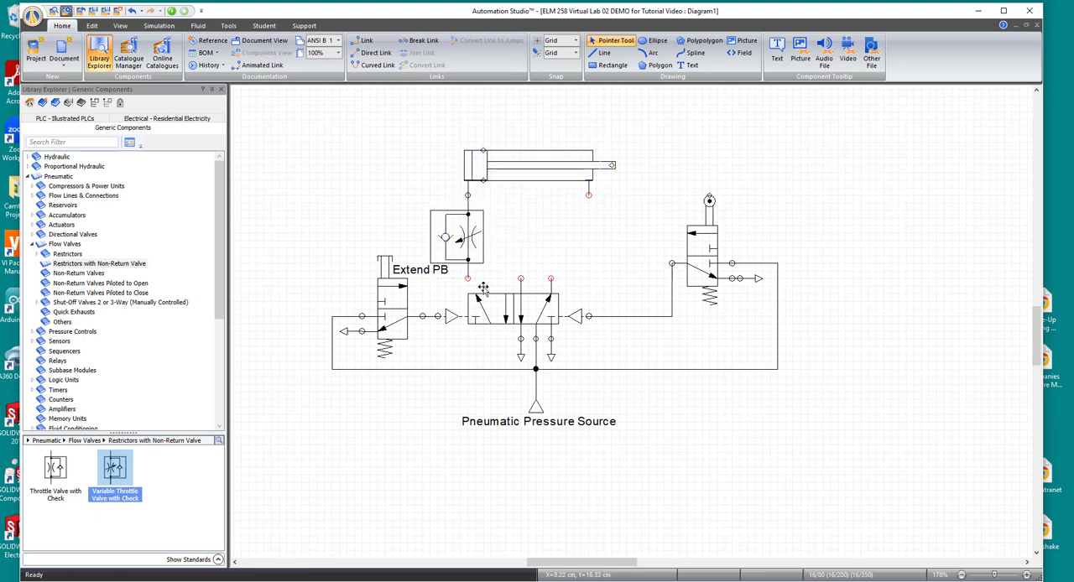
left_click_drag(468, 278, 520, 277)
- Copy the throttle valve and paste the duplicate below the cylinder's rod end
left_click(472, 238)
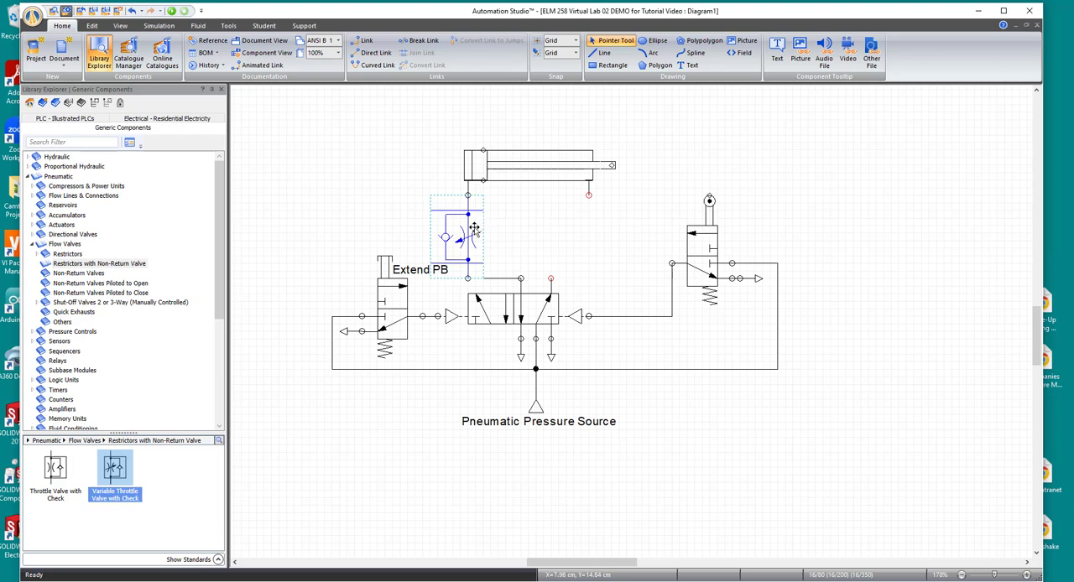
right_click(475, 228)
left_click(497, 248)
right_click(538, 231)
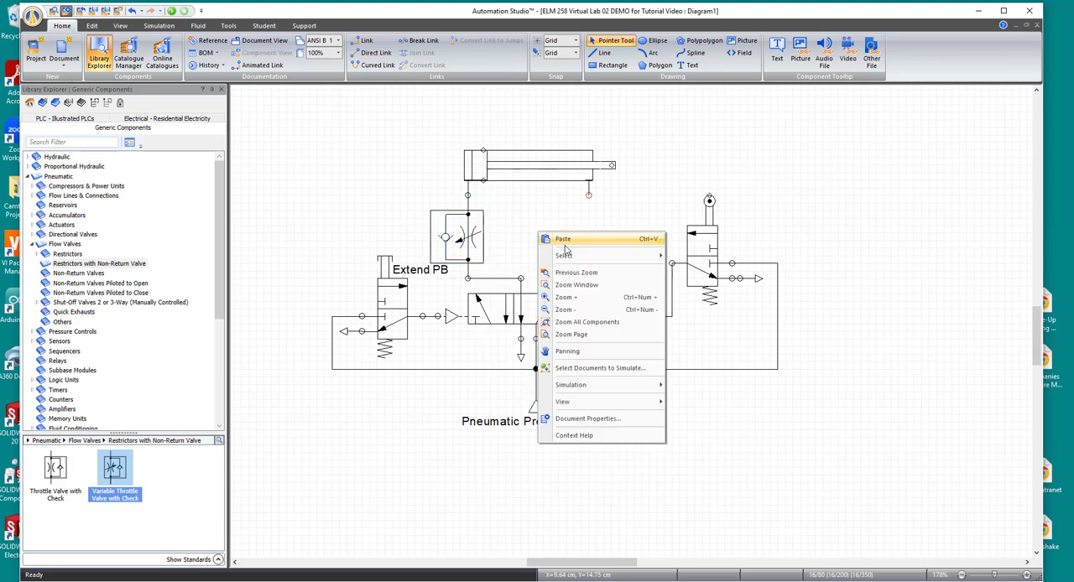
left_click(556, 240)
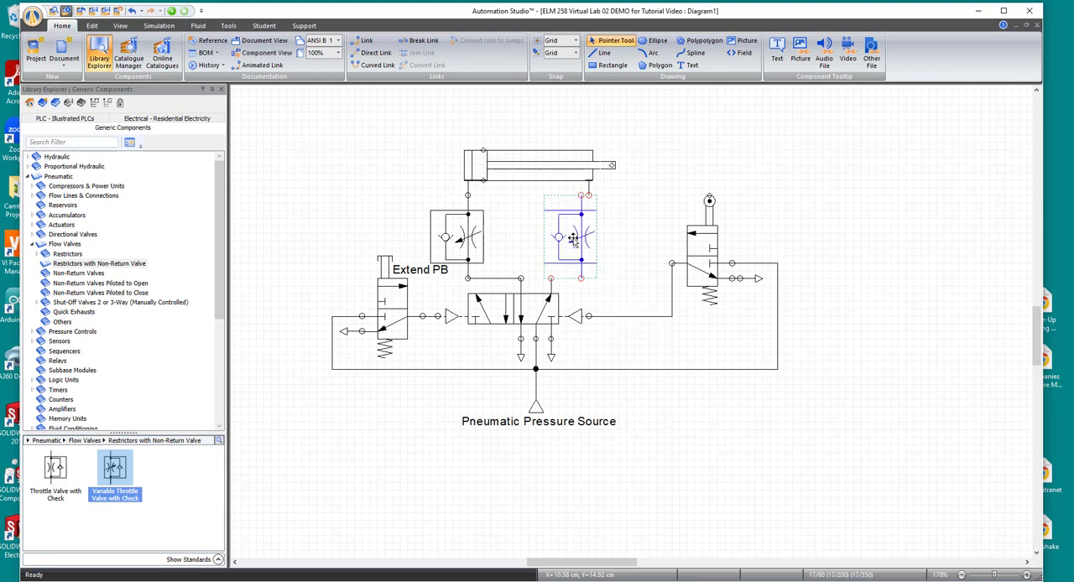
- Apply a Vertical Flip to the copied throttle valve and connect it between the cylinder's right port and the directional valve's right outlet
left_click_drag(551, 243, 545, 239)
right_click(545, 239)
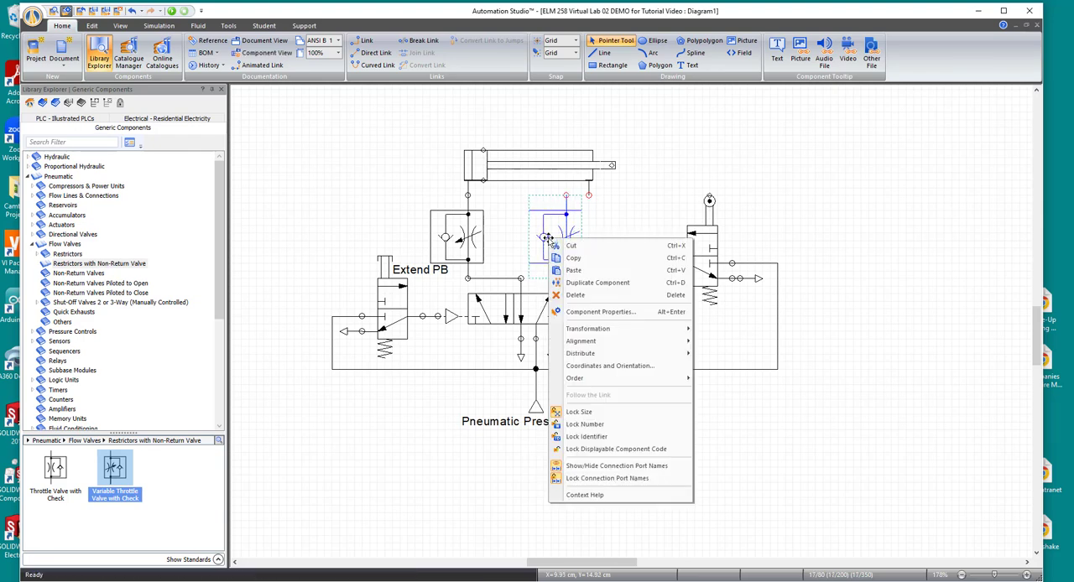
mouse_move(609, 330)
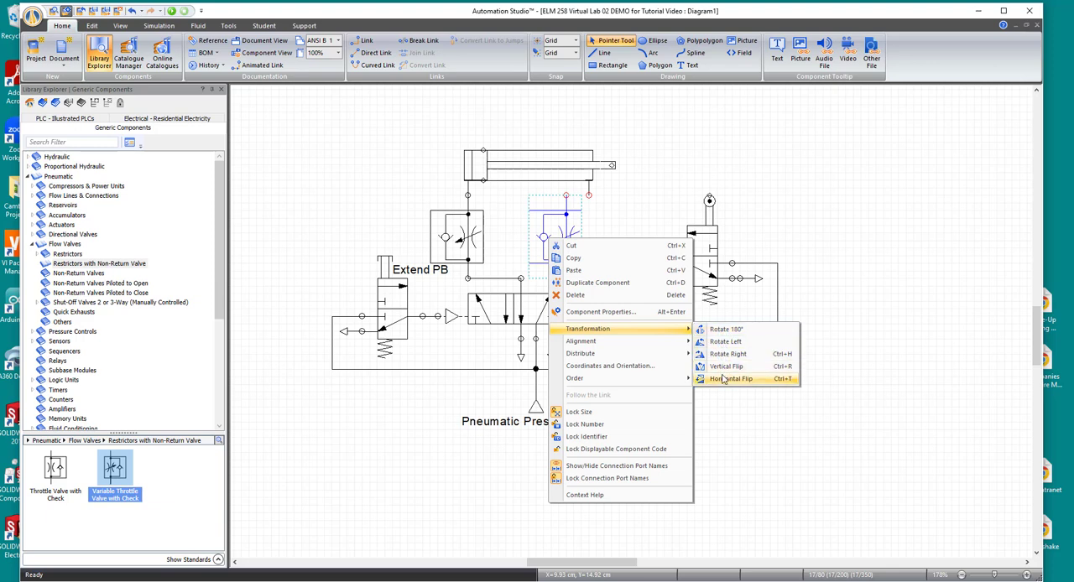
left_click(723, 368)
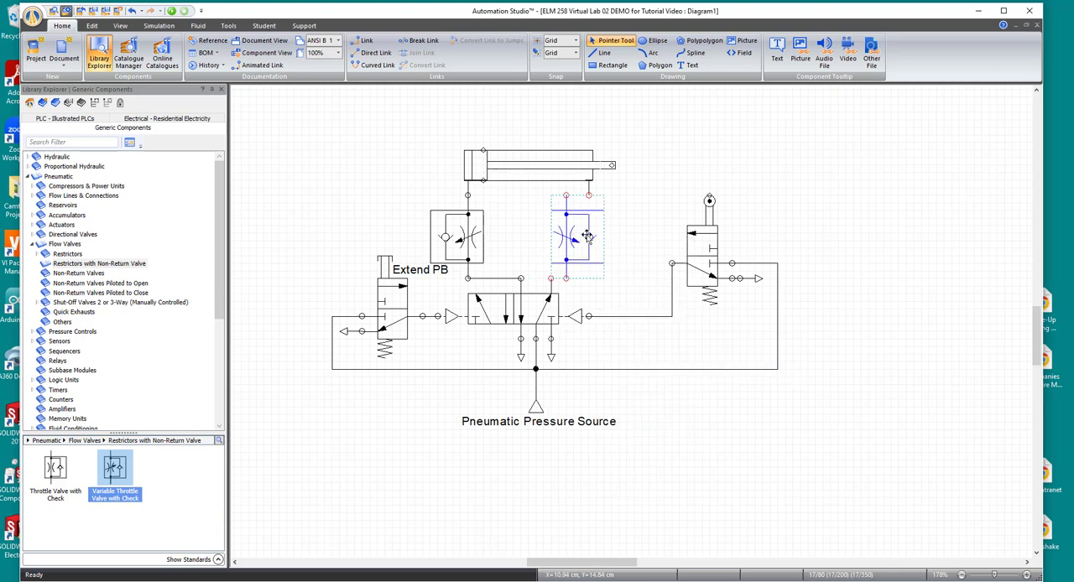
left_click_drag(587, 238, 610, 241)
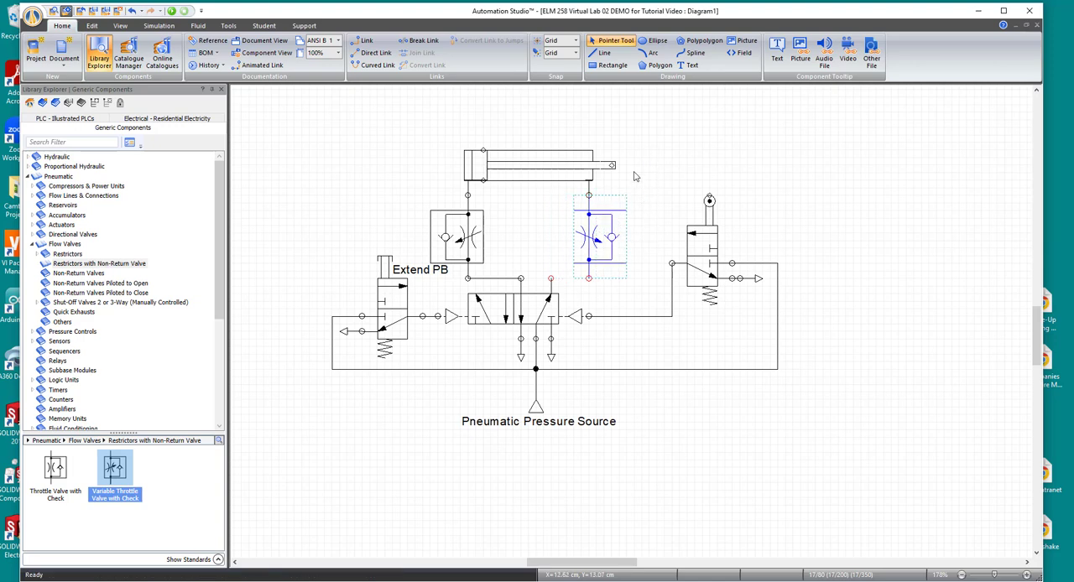
left_click(597, 288)
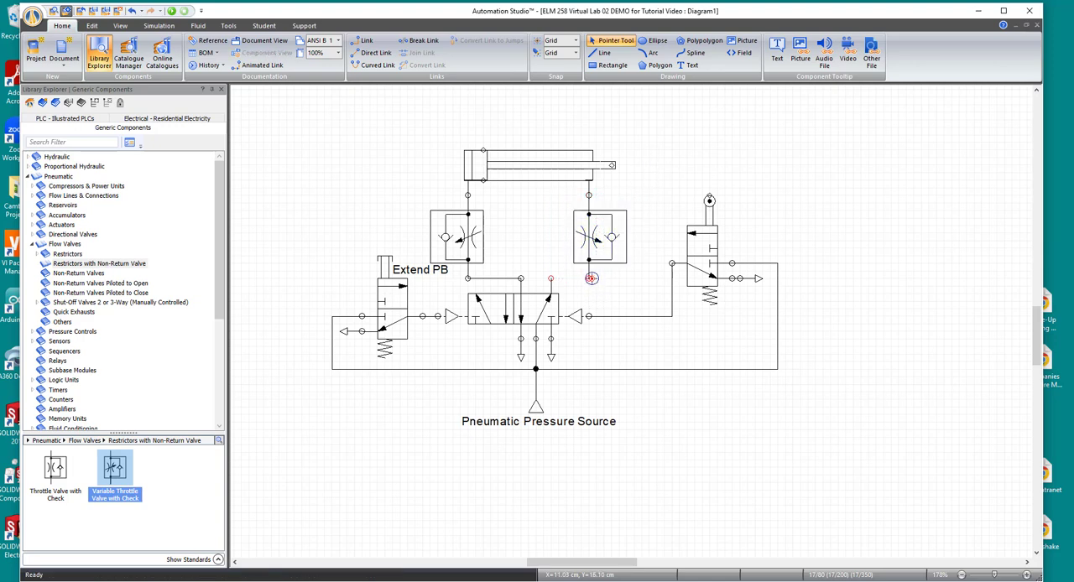
left_click_drag(591, 278, 551, 278)
- Run the normal simulation, actuate the Extend PB valve to watch the cylinder extend, and stop the simulation
left_click(160, 26)
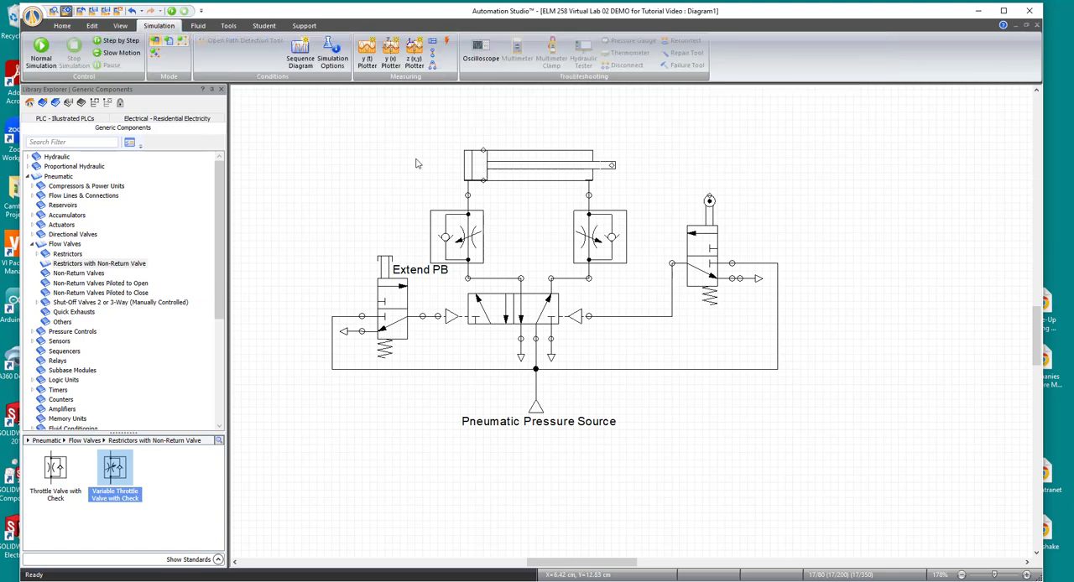
left_click(40, 50)
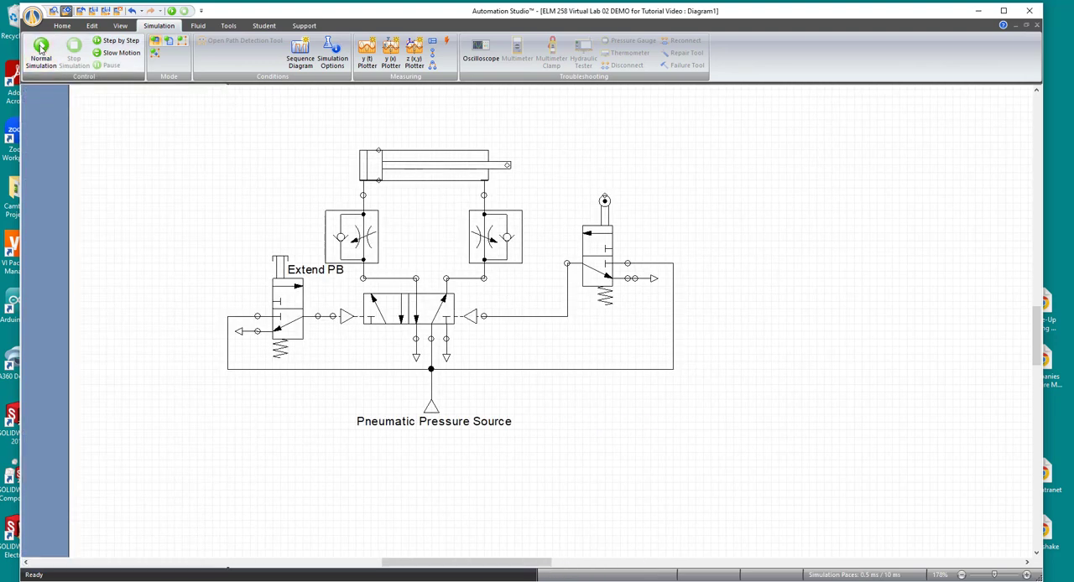
left_click(281, 267)
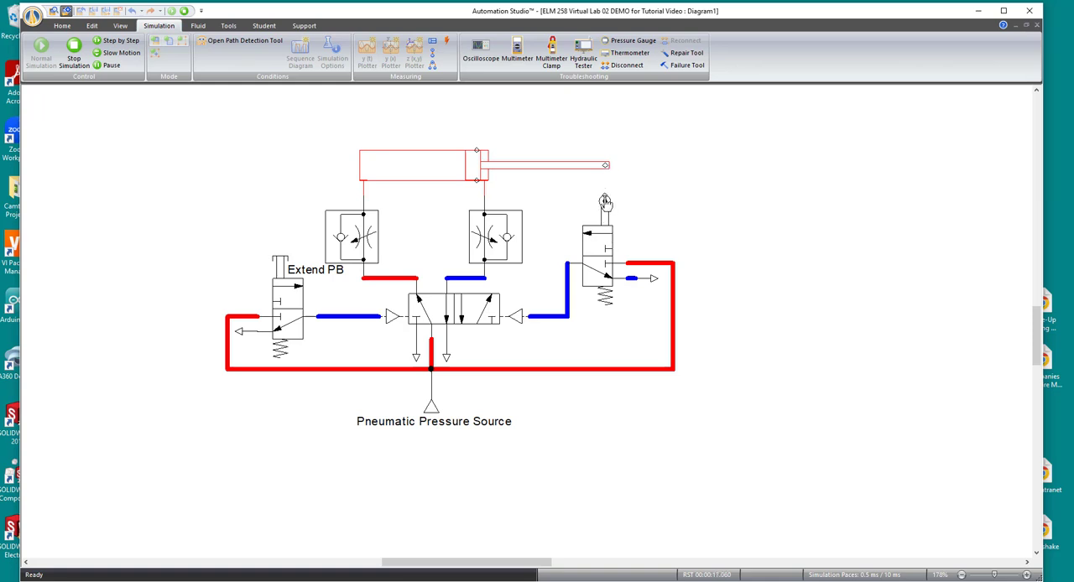
left_click(74, 53)
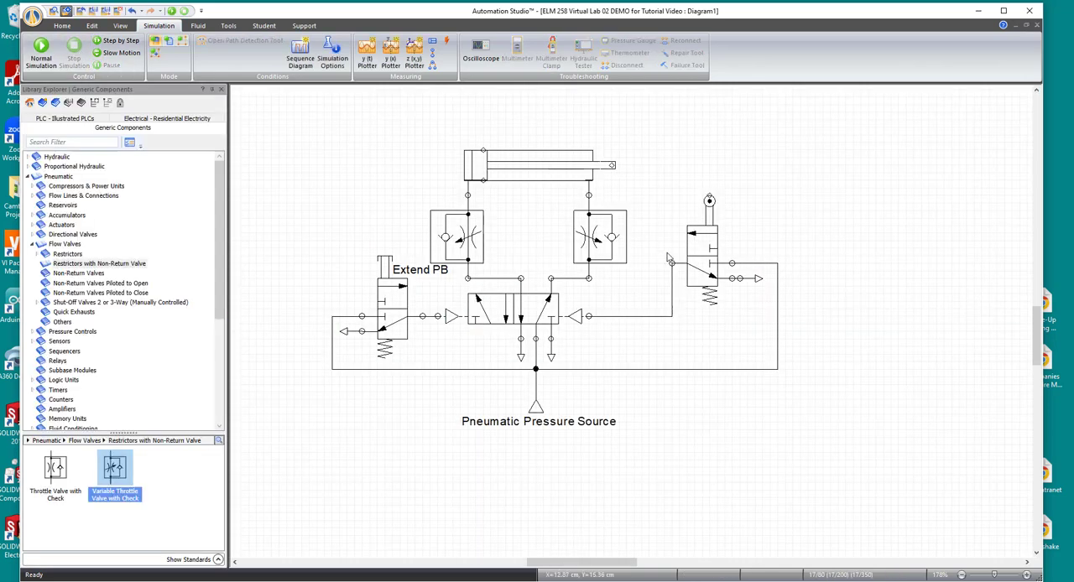
- Move the roller-operated valve up level with the cylinder rod, and realign its exhaust with the valve's exhaust port
left_click_drag(705, 247, 707, 224)
left_click(755, 308)
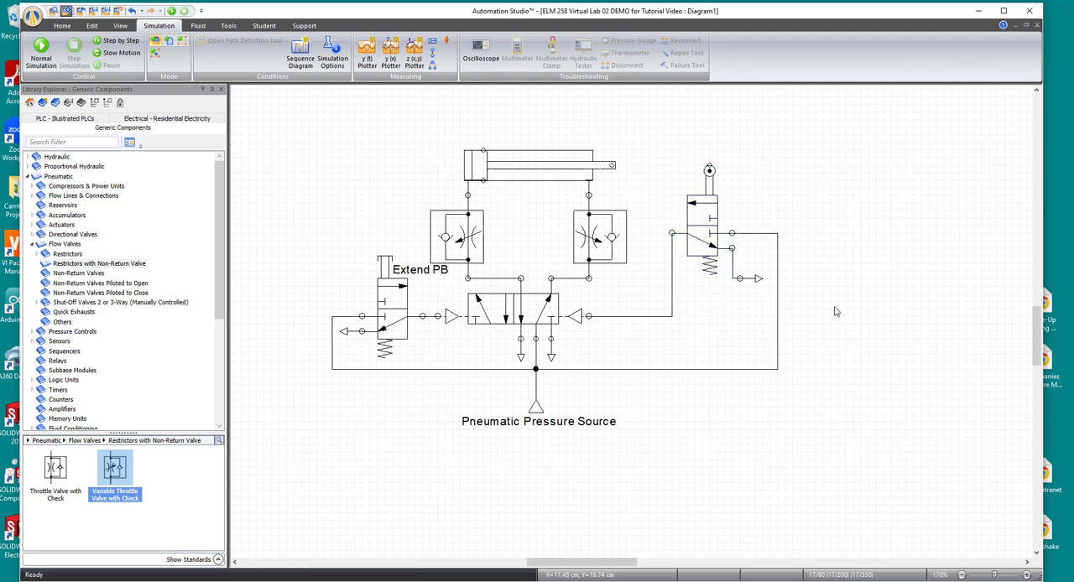
left_click_drag(752, 282, 751, 249)
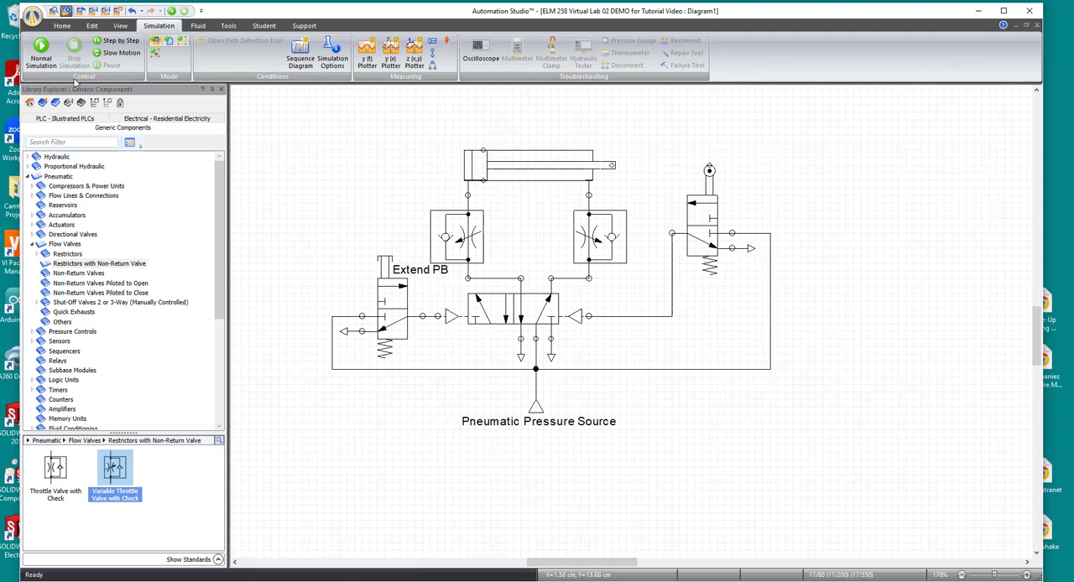
- Run the normal simulation again and actuate the Extend PB valve to check the cylinder's full cycle
left_click(53, 53)
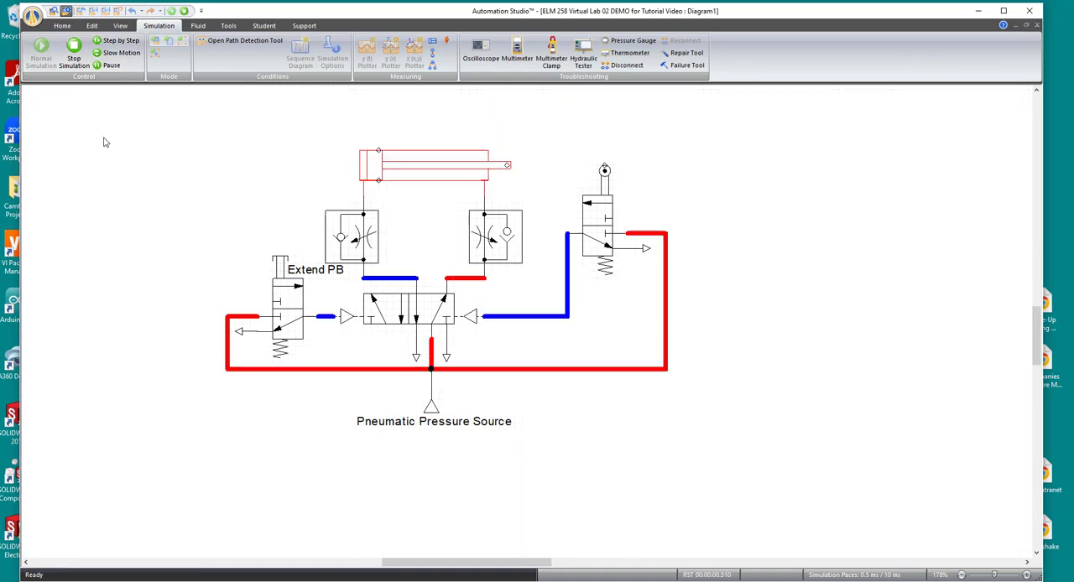
left_click(281, 270)
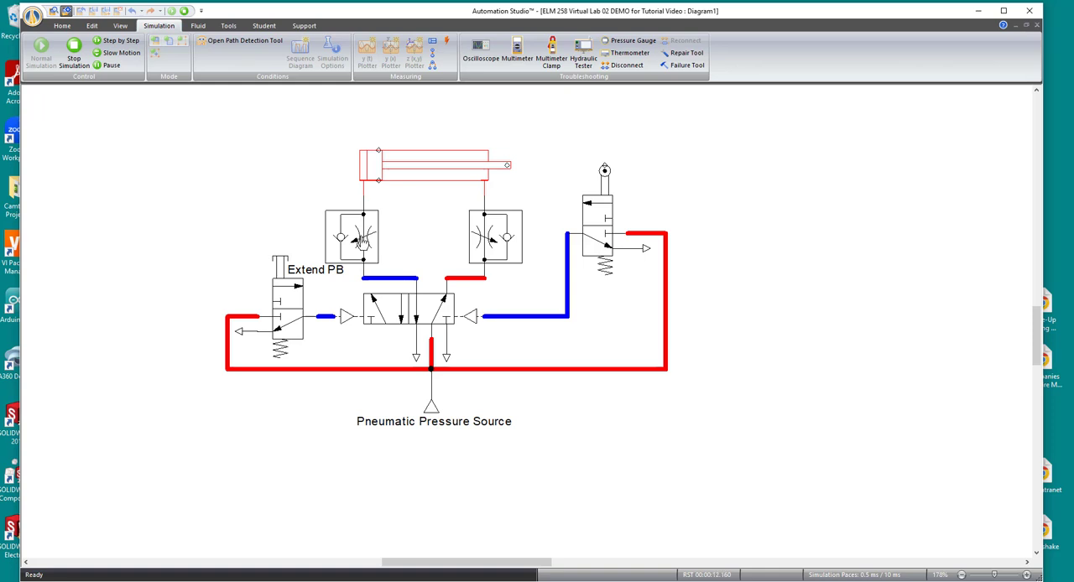
- Open the settings of the throttle valve on the cylinder's rod-end line during the simulation
left_click(483, 240)
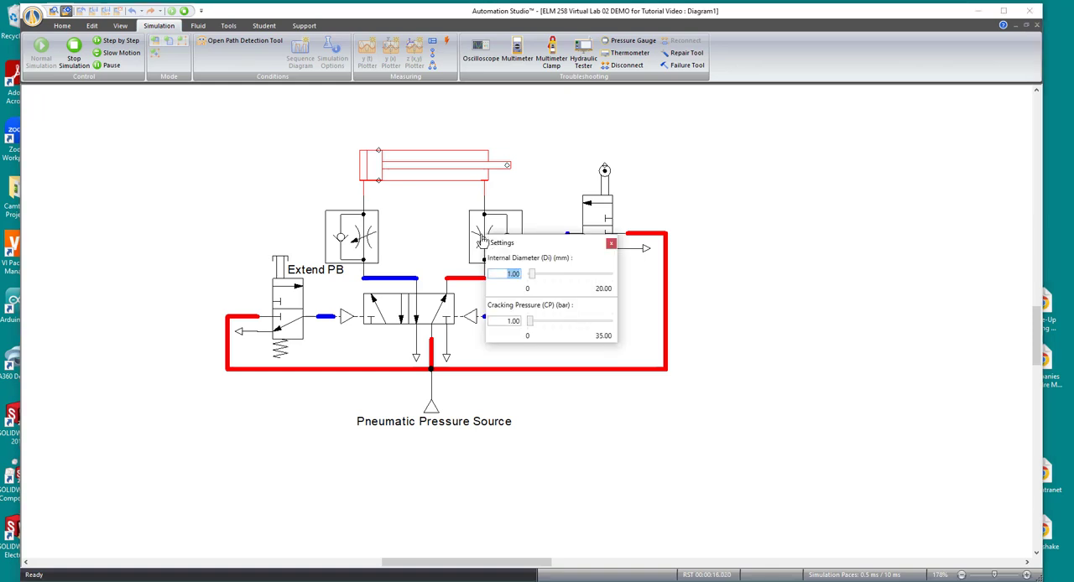
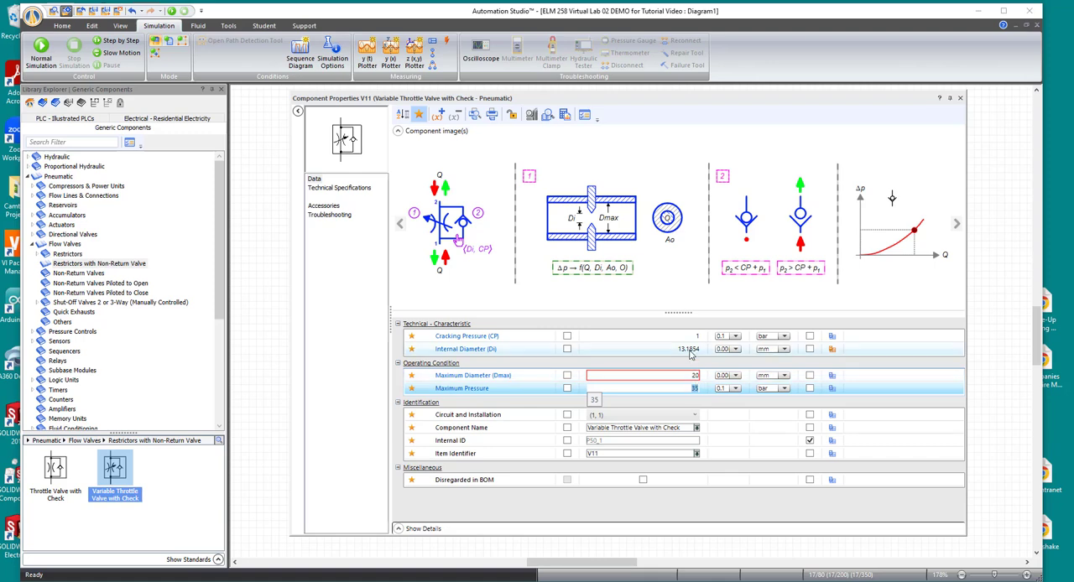
- Set the rod-end throttle valve's internal diameter to 2 mm and its maximum diameter to 5 mm, and close its properties
left_click(667, 349)
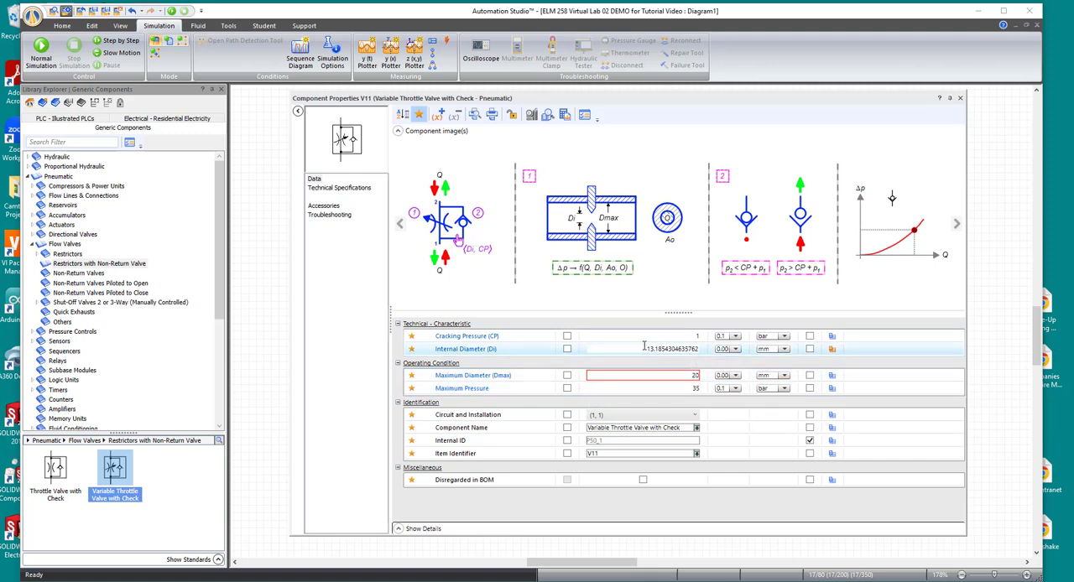
left_click_drag(645, 347, 703, 357)
type("2")
key("Return")
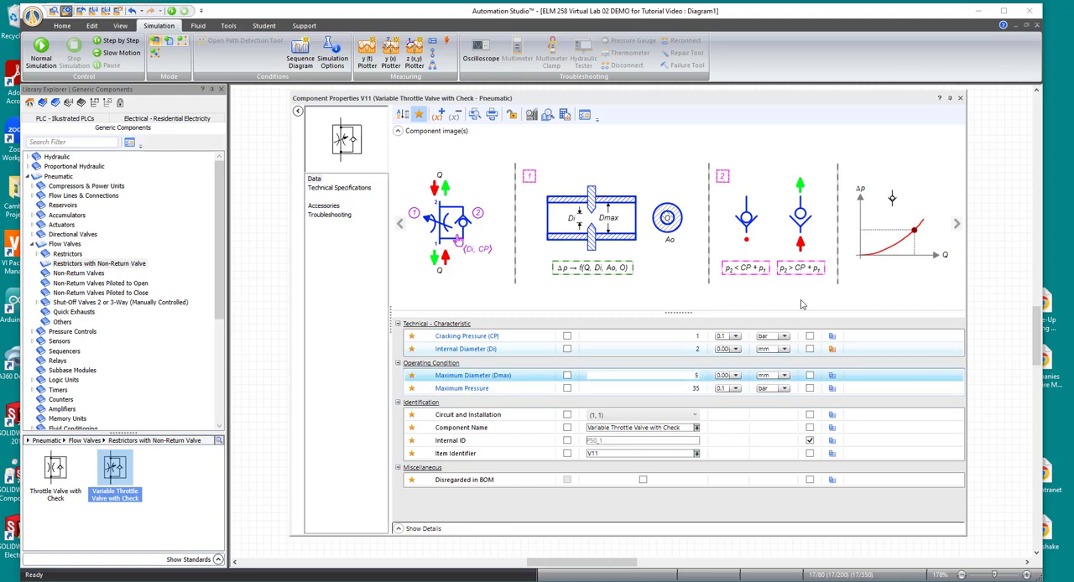
left_click(960, 99)
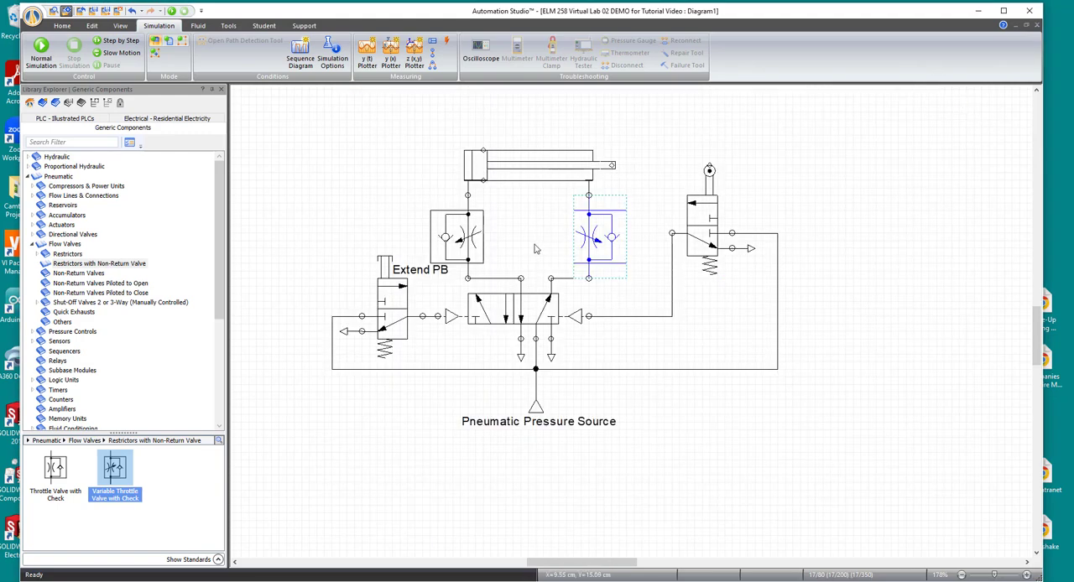
- Set the cap-end throttle valve's internal diameter to 2 mm and its maximum diameter to 5 mm, and close its properties
double_click(460, 243)
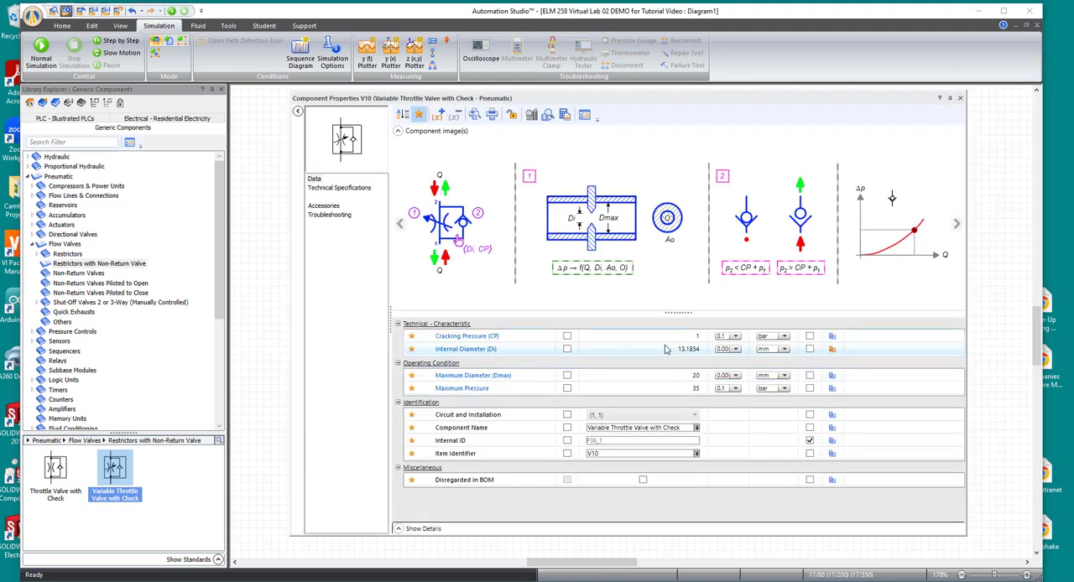
left_click(679, 351)
left_click_drag(647, 349, 703, 354)
type("2")
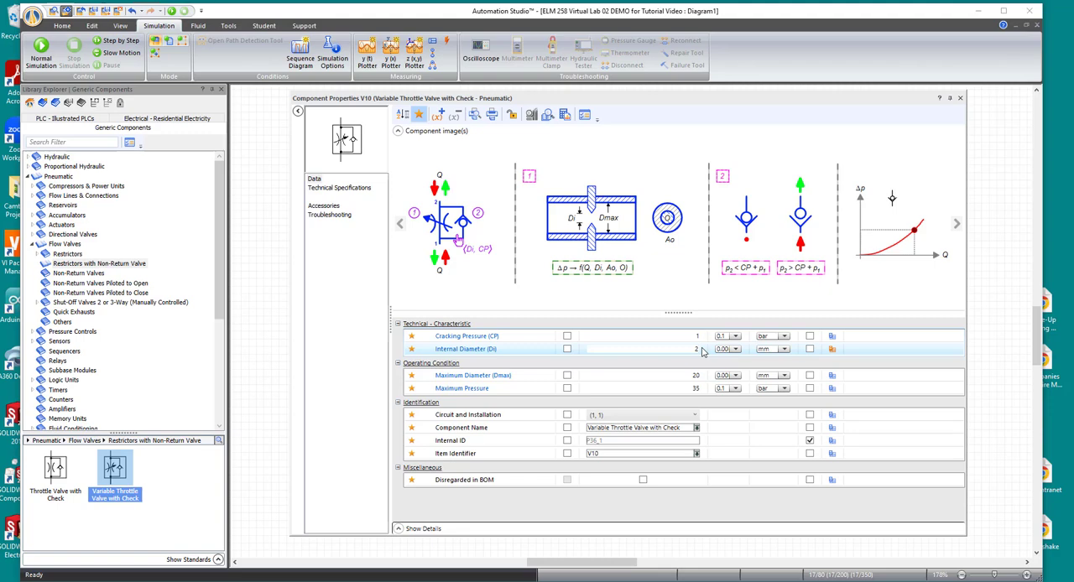
key("Return")
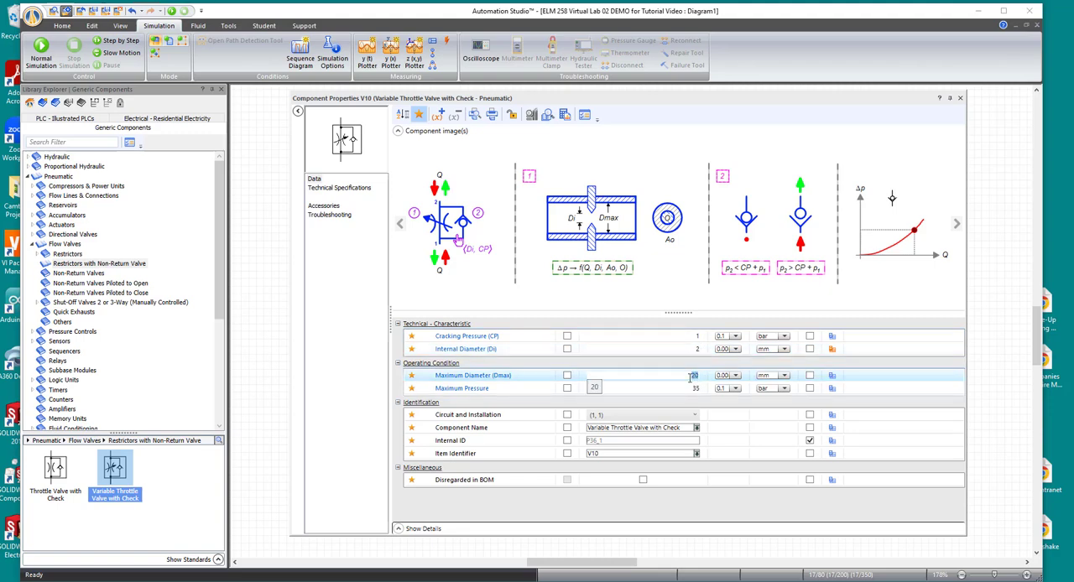
type("5")
key("Return")
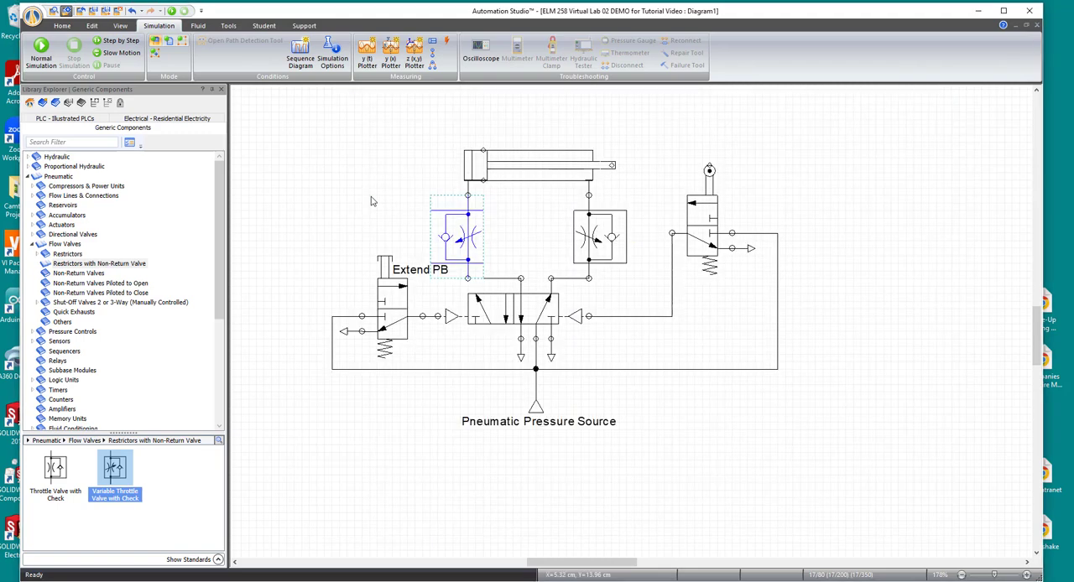
- Run the normal simulation and test the Extend PB valve before and after reducing the rod-end throttle's internal diameter to 0.81 mm
left_click(42, 52)
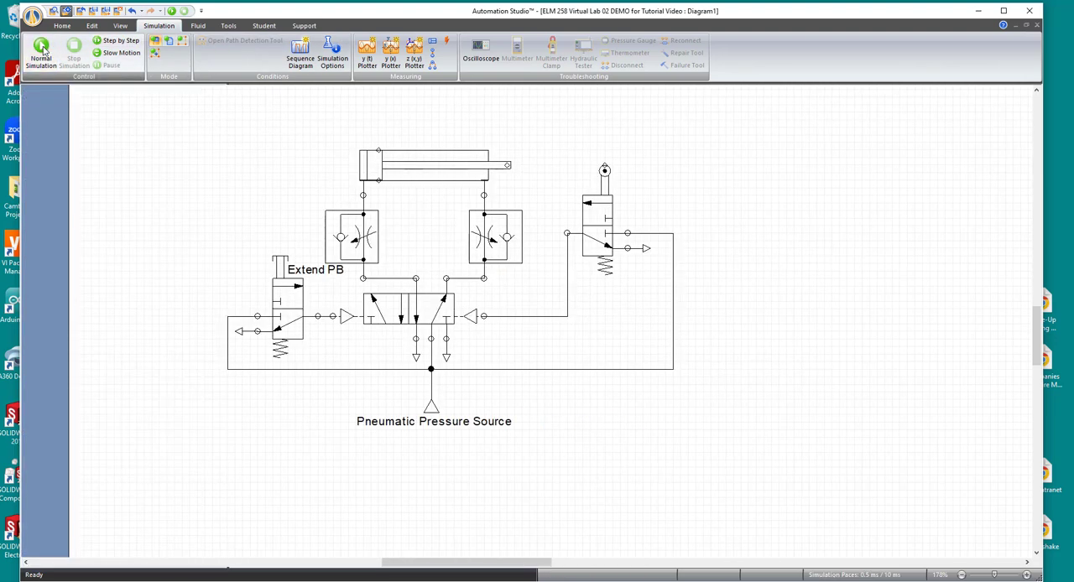
left_click(281, 265)
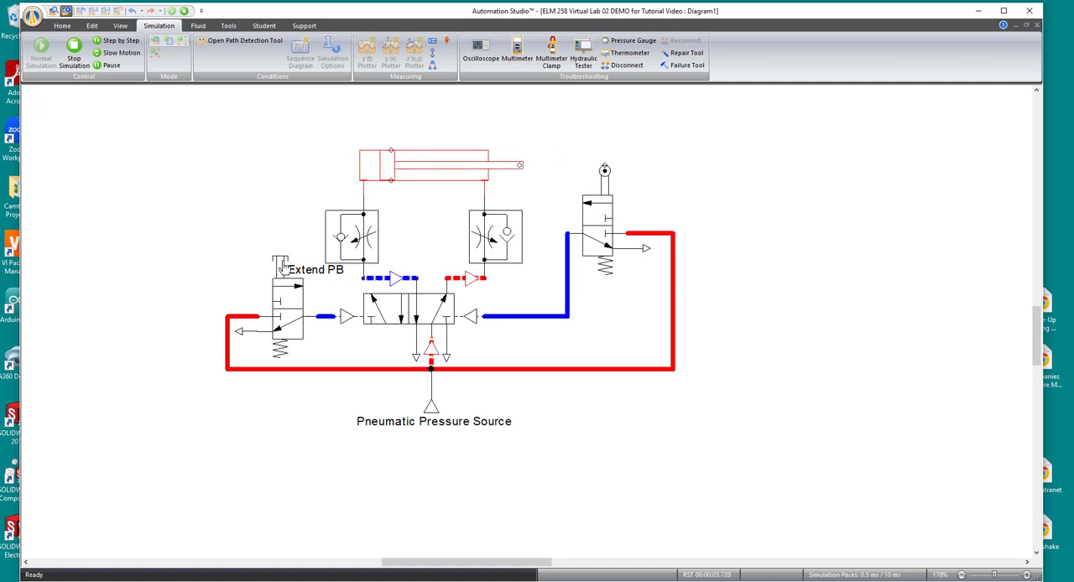
left_click(492, 243)
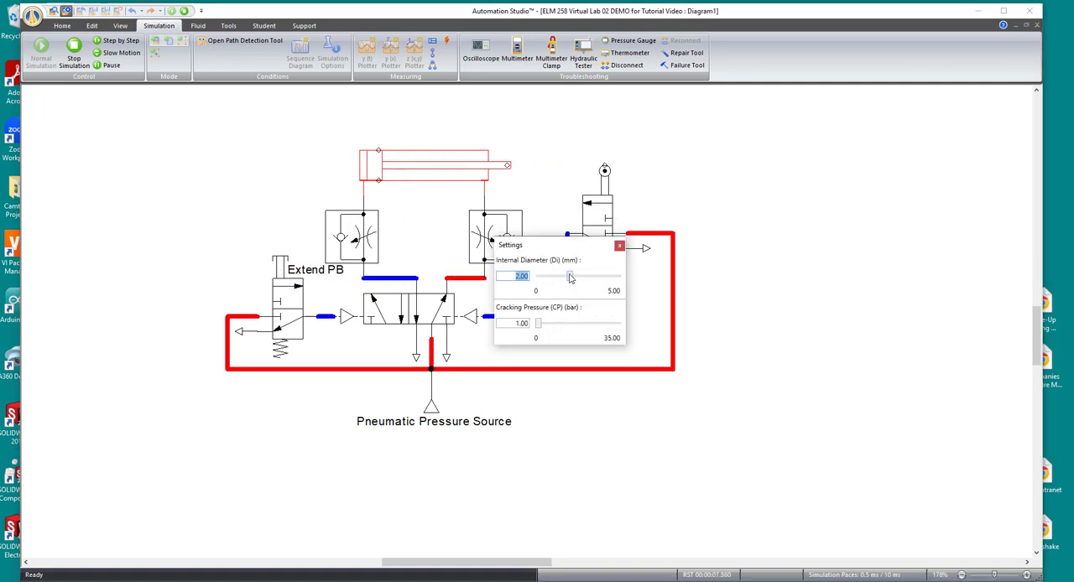
left_click_drag(570, 278, 549, 277)
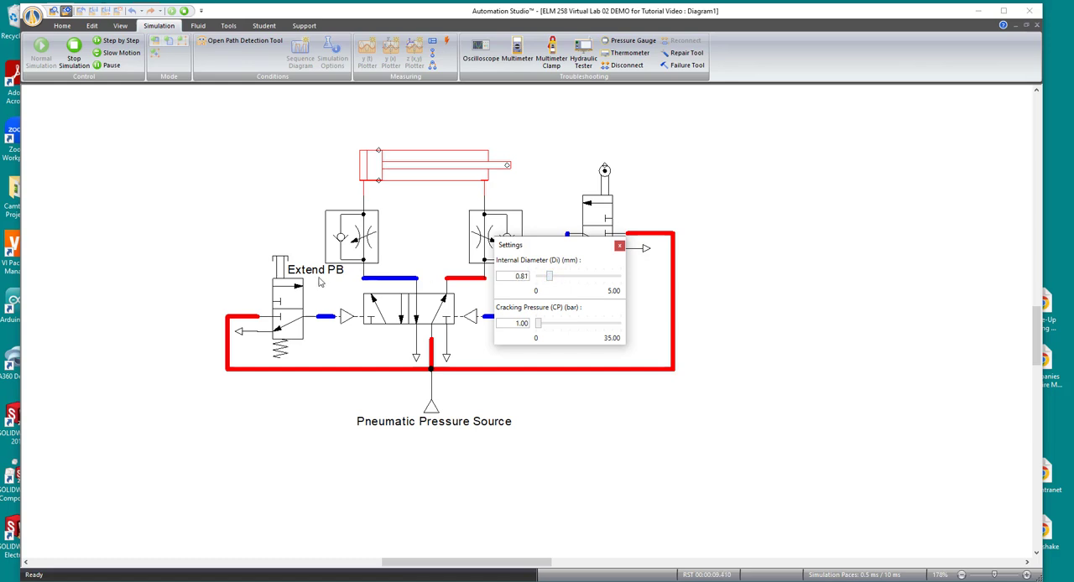
left_click(278, 269)
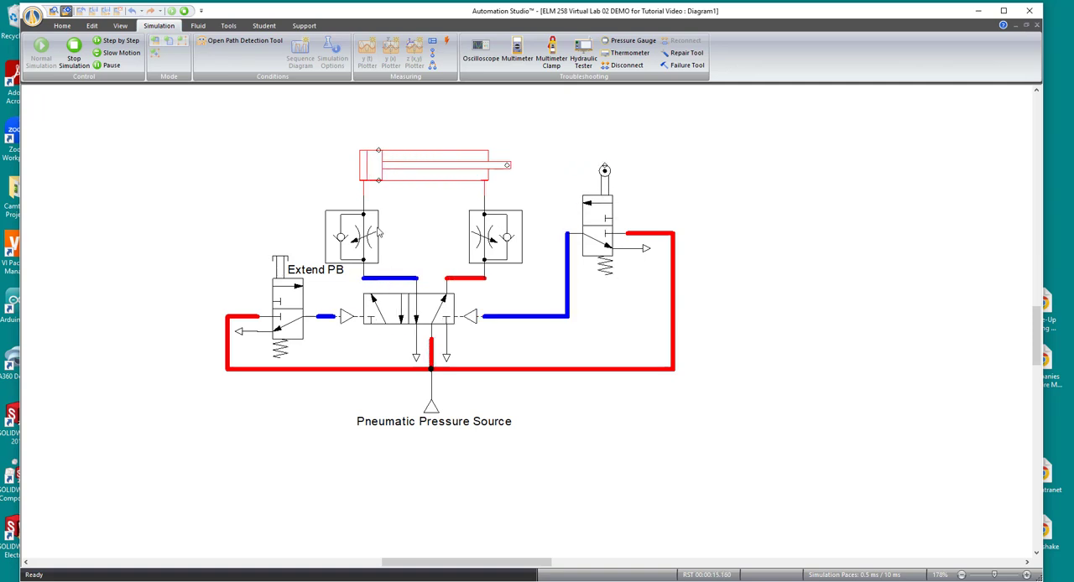
- Raise the cap-end throttle's internal diameter to the upper end of its range, actuate the Extend PB valve, and stop the simulation
left_click(349, 240)
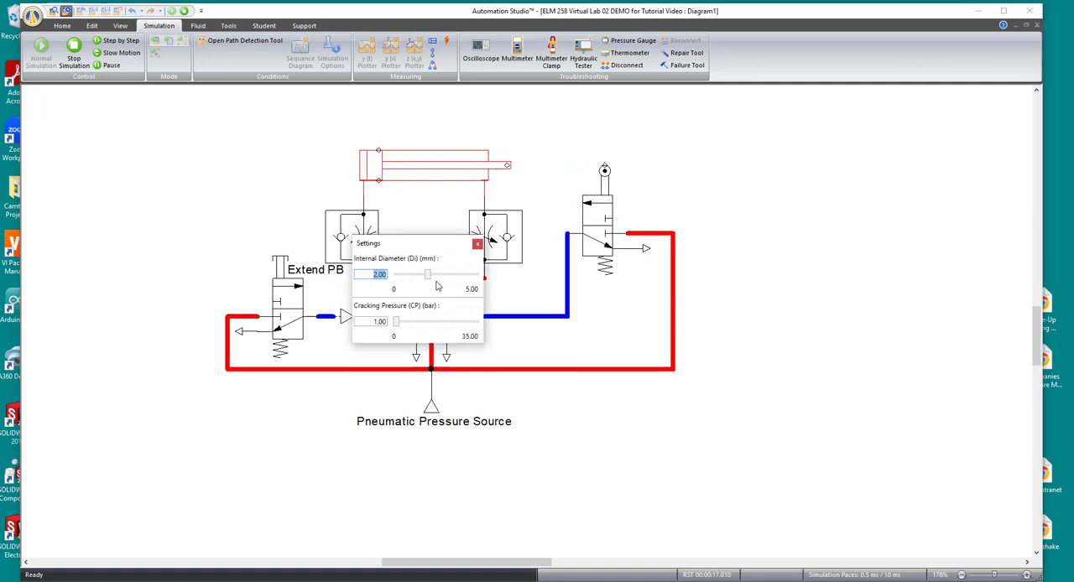
left_click_drag(427, 275, 478, 275)
left_click(278, 268)
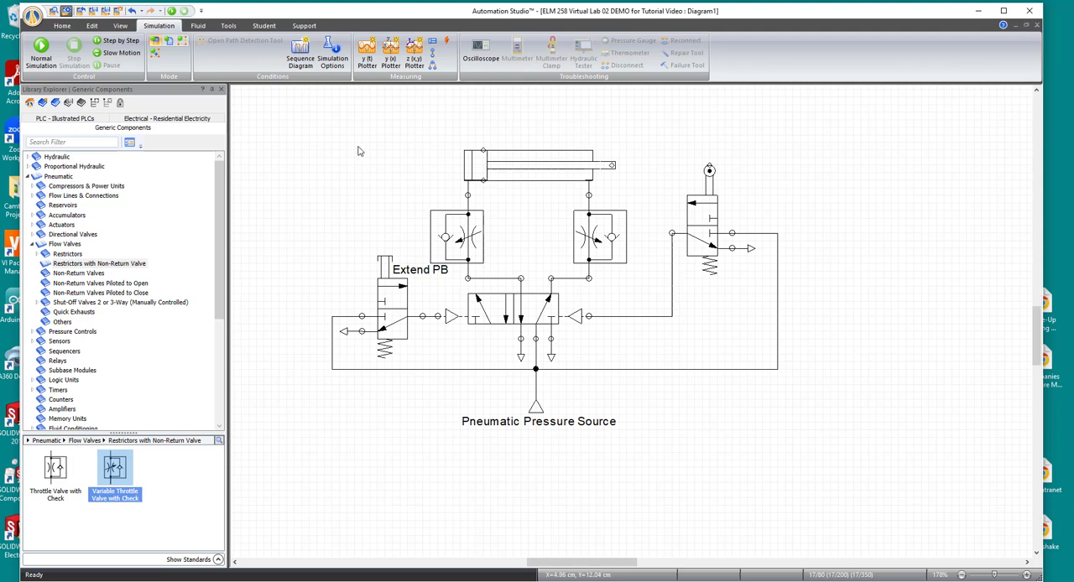
- Copy the whole pneumatic circuit with its labels and paste it into the empty area beside the original
left_click_drag(270, 118, 847, 461)
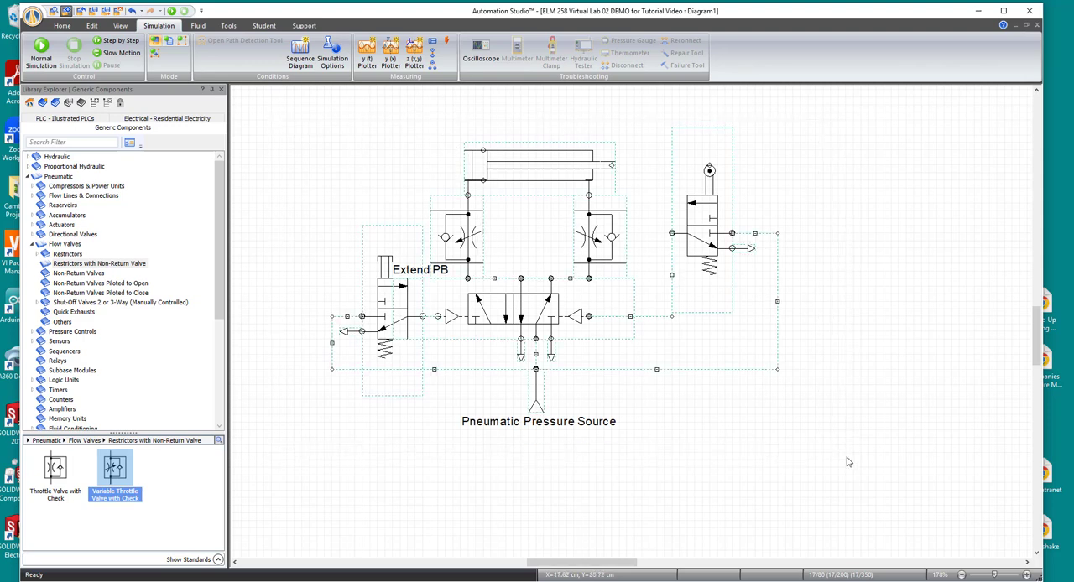
right_click(550, 181)
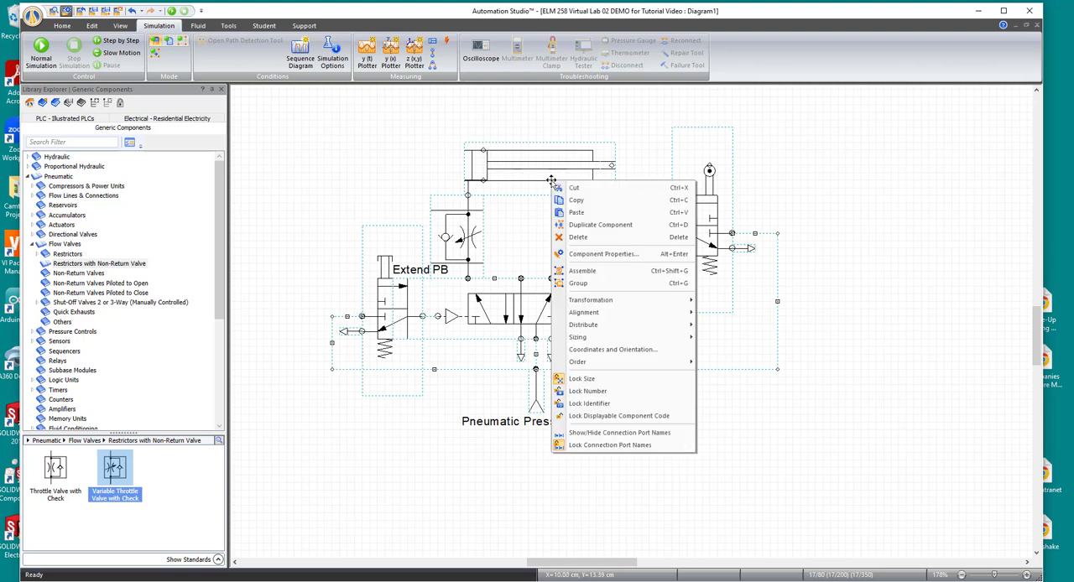
left_click(555, 202)
left_click_drag(619, 555, 684, 562)
right_click(688, 255)
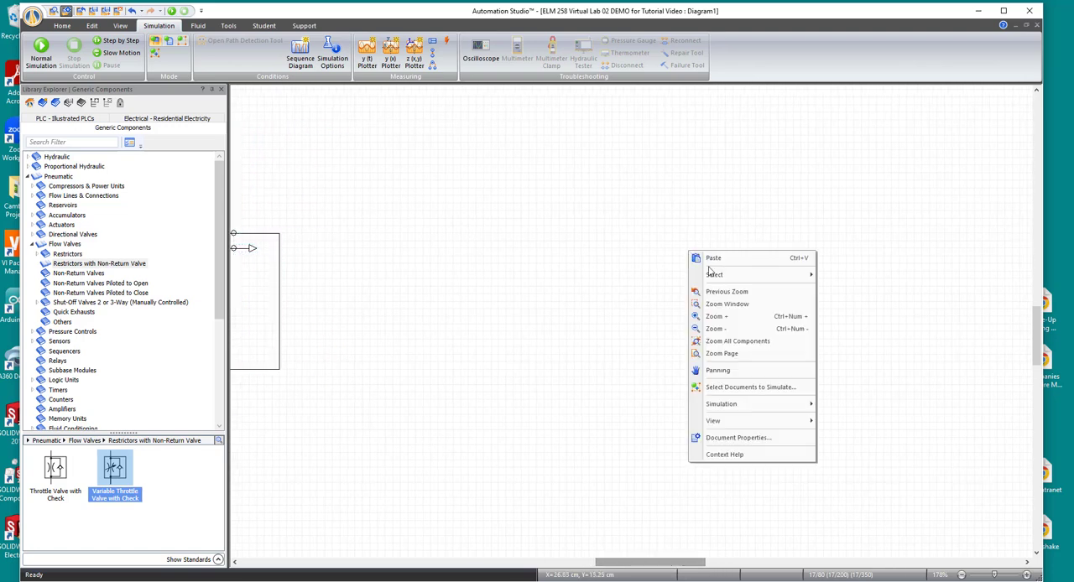
left_click(711, 260)
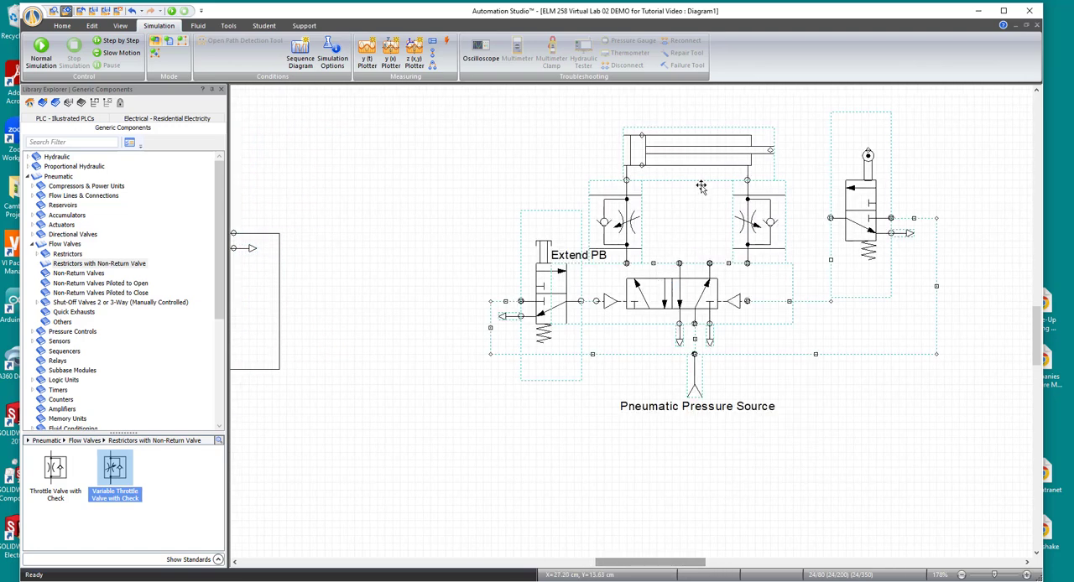
left_click_drag(700, 170, 642, 178)
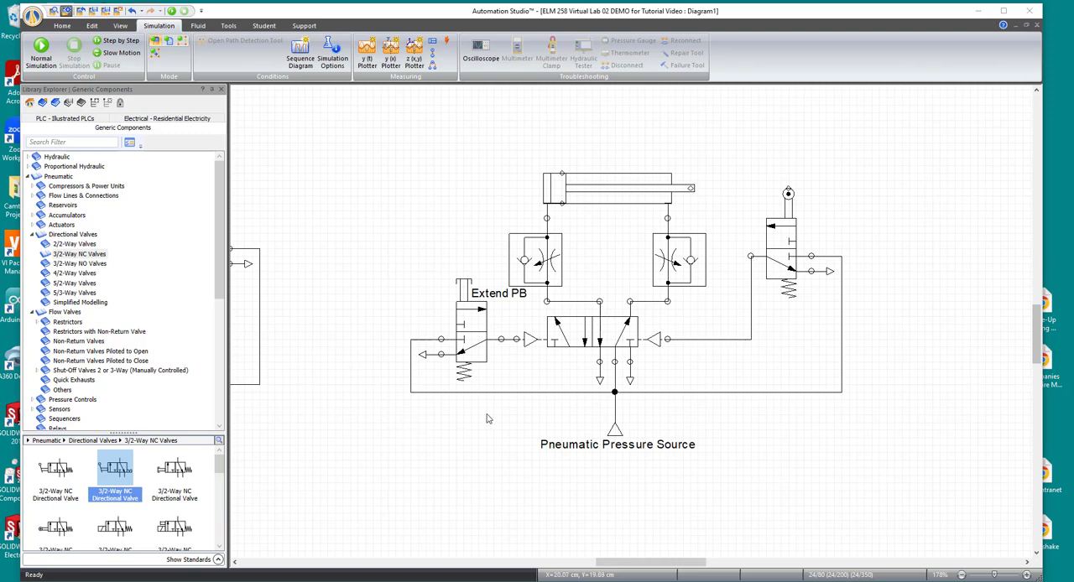
- In the copied circuit, delete the Extend PB valve and its supply line, and set its exhaust aside below the circuit
left_click(466, 359)
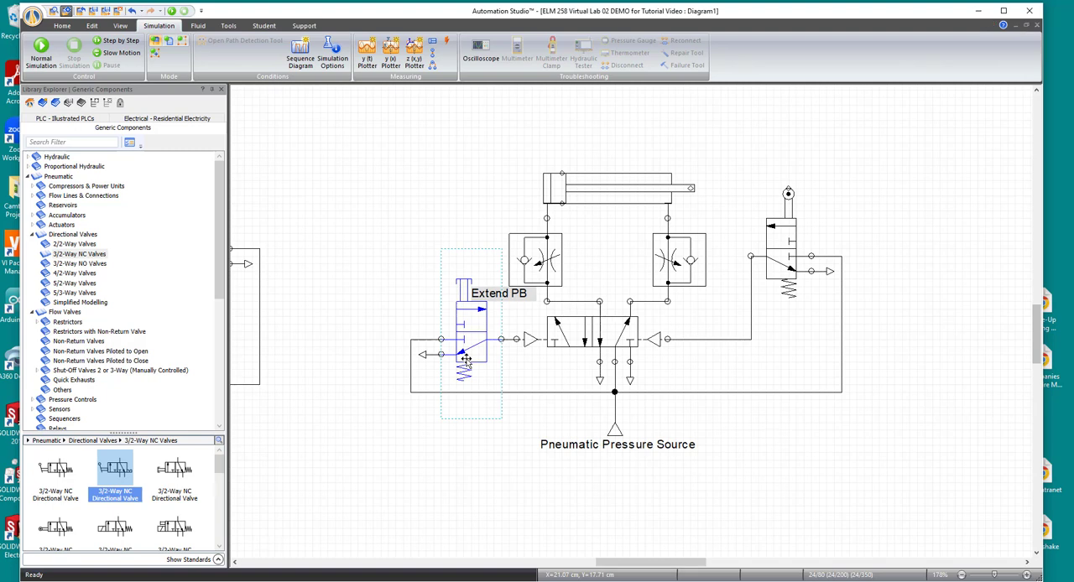
key("Delete")
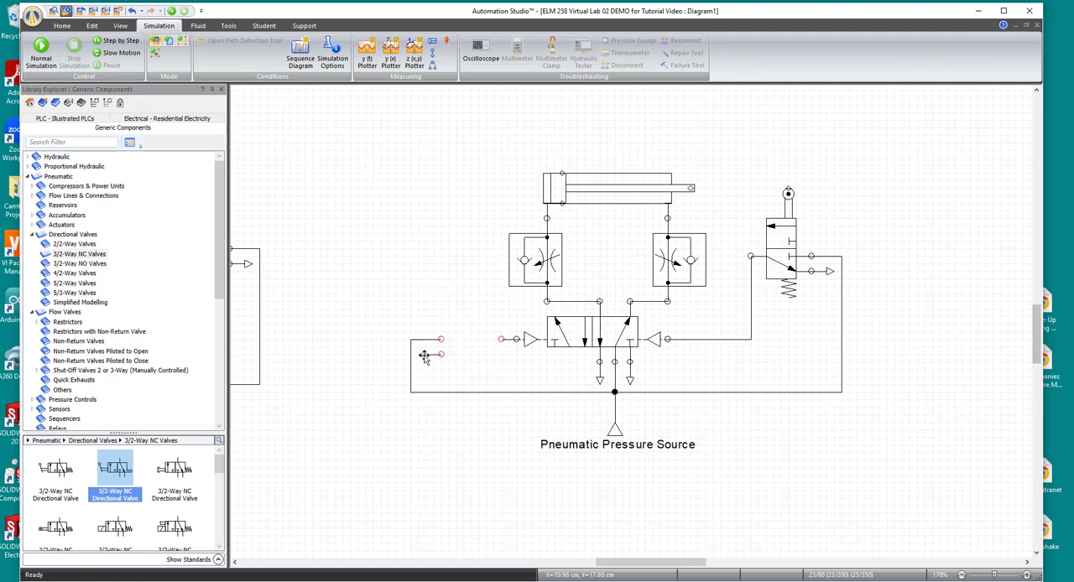
left_click(425, 356)
left_click_drag(425, 361, 305, 465)
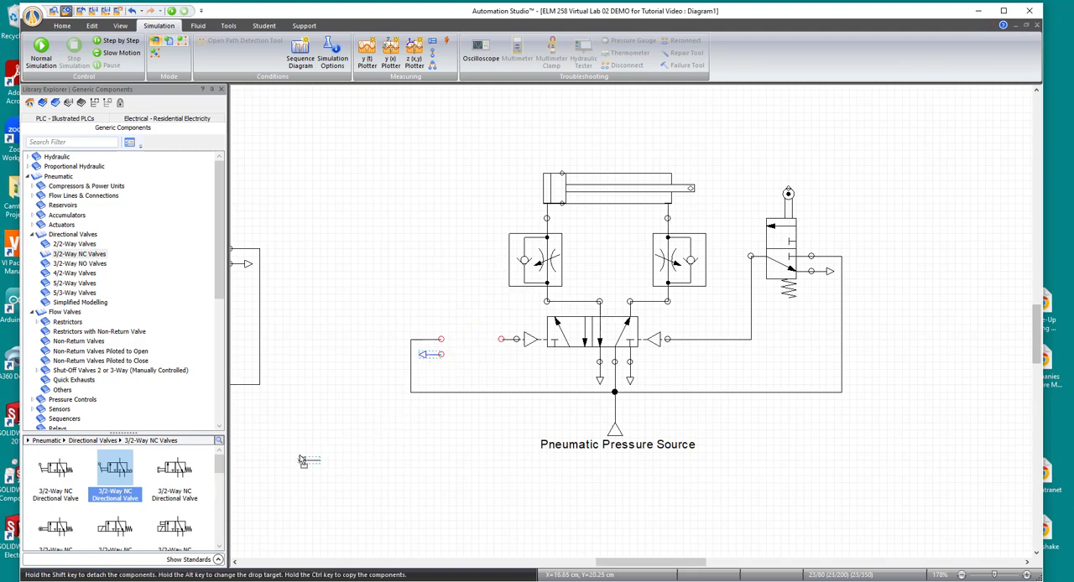
left_click(411, 367)
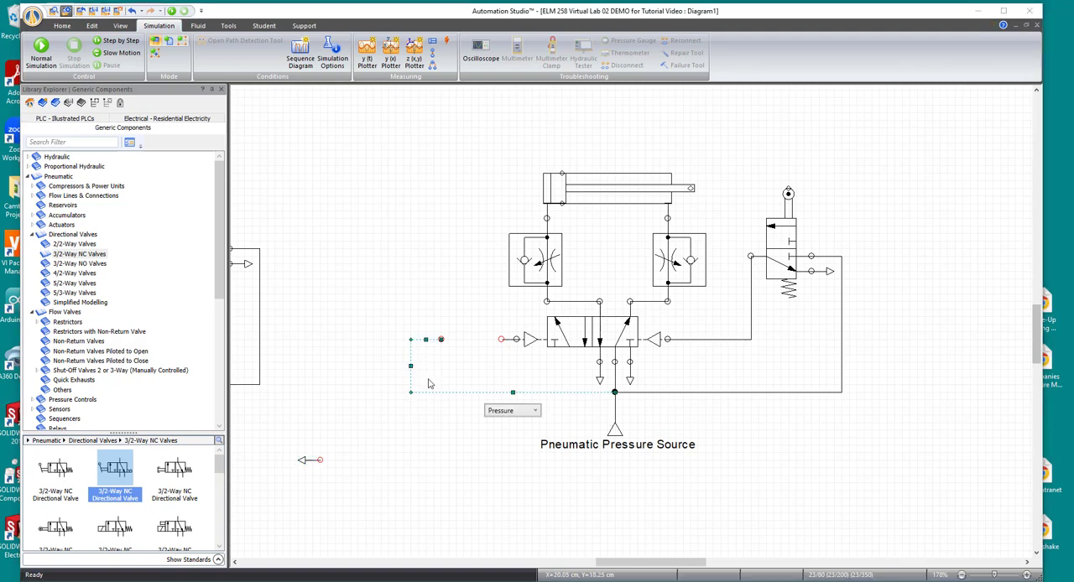
key("Delete")
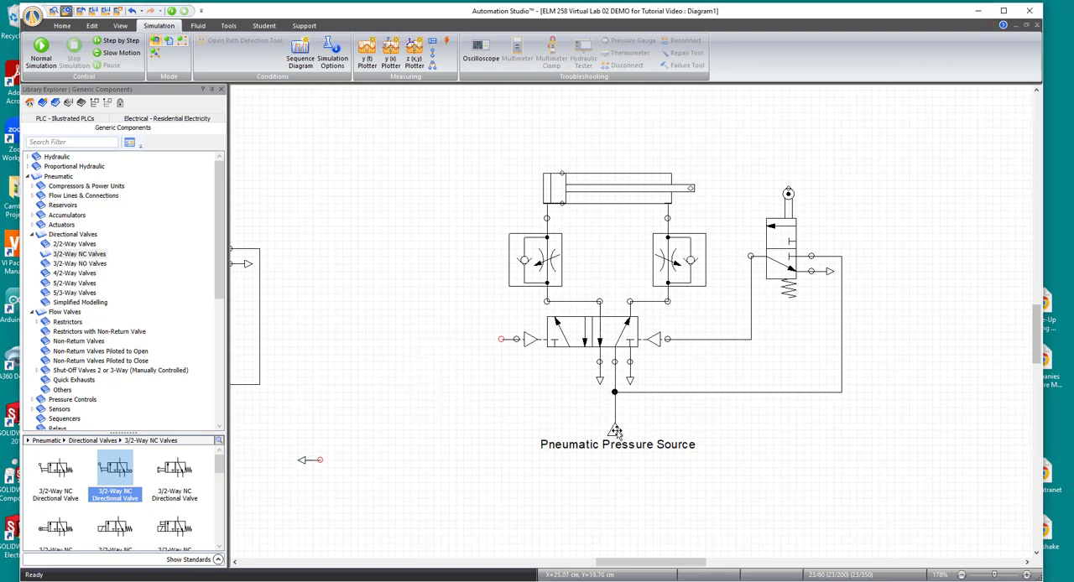
- Move the pneumatic pressure source down beside the detached exhaust, and delete the remaining supply lines to the roller and directional valves
left_click_drag(615, 430, 349, 514)
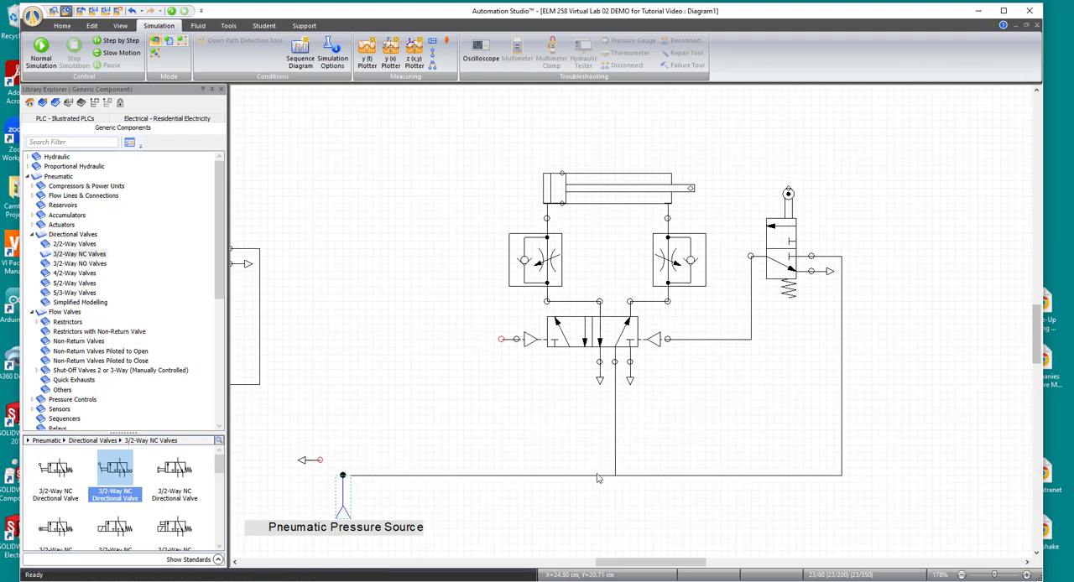
left_click(596, 475)
key("Delete")
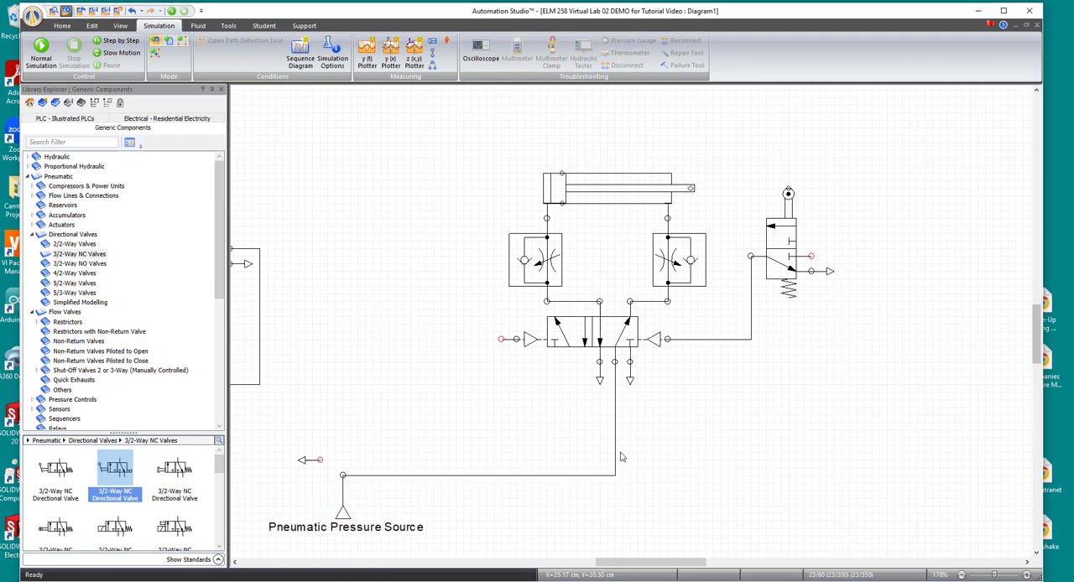
left_click(561, 475)
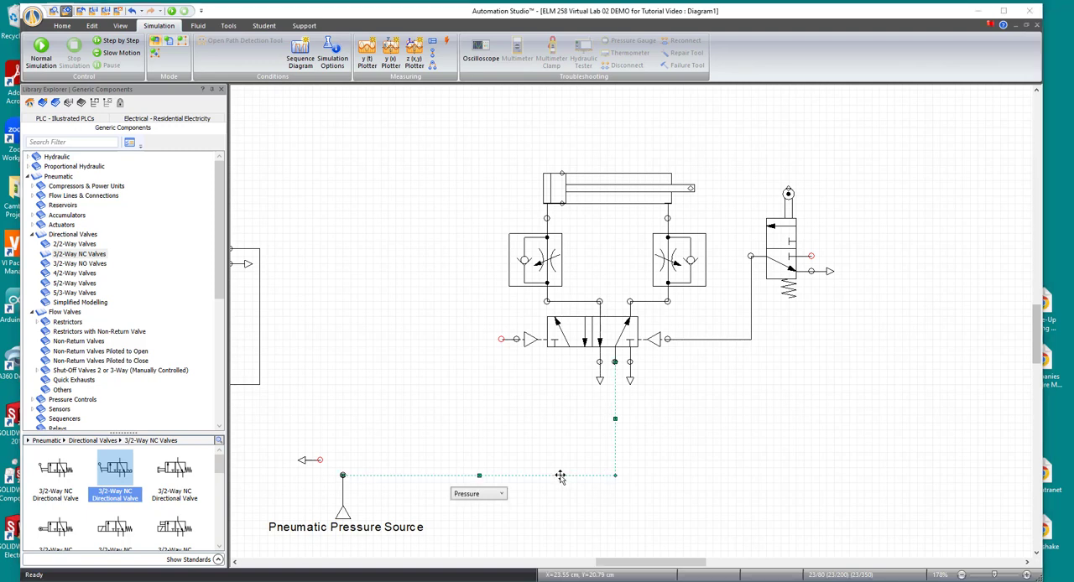
key("Delete")
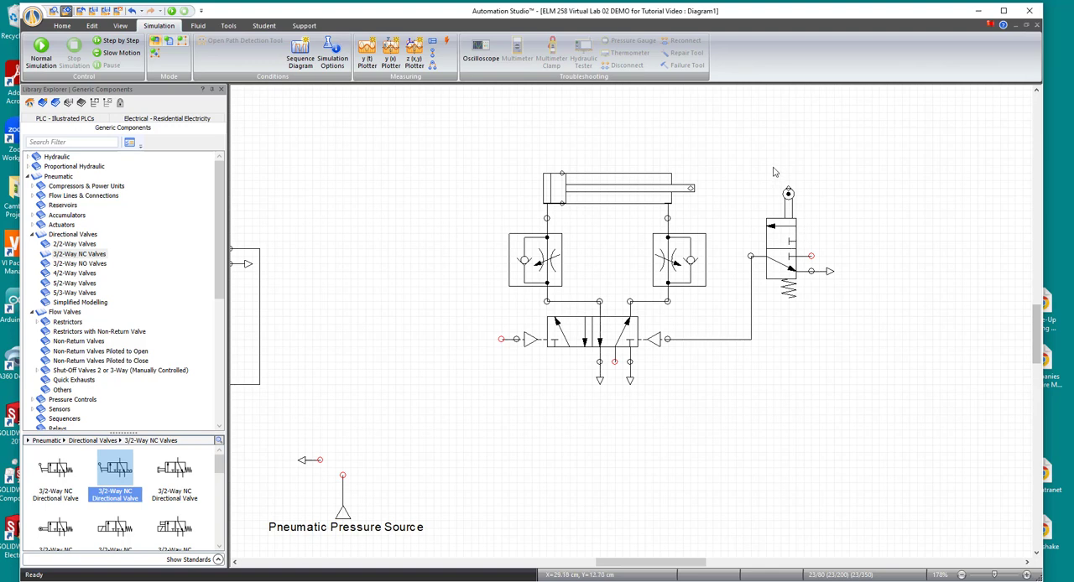
- Move the copied circuit's roller-operated valve together with its exhaust farther right, away from the cylinder rod
left_click_drag(746, 141, 884, 309)
left_click_drag(737, 136, 876, 328)
left_click_drag(730, 134, 896, 332)
left_click(818, 273)
left_click(835, 271, "ctrl")
left_click_drag(785, 244, 851, 250)
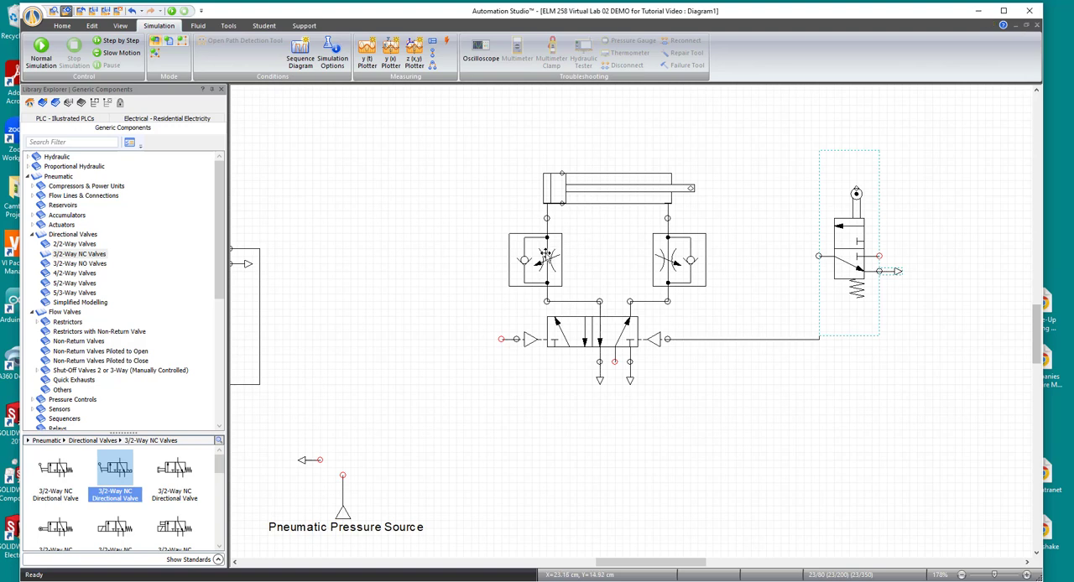
- Shift the cap-end throttle valve right, straight above the directional valve's outlet port, and align the cylinder's cap-end port with it
left_click_drag(546, 255, 599, 257)
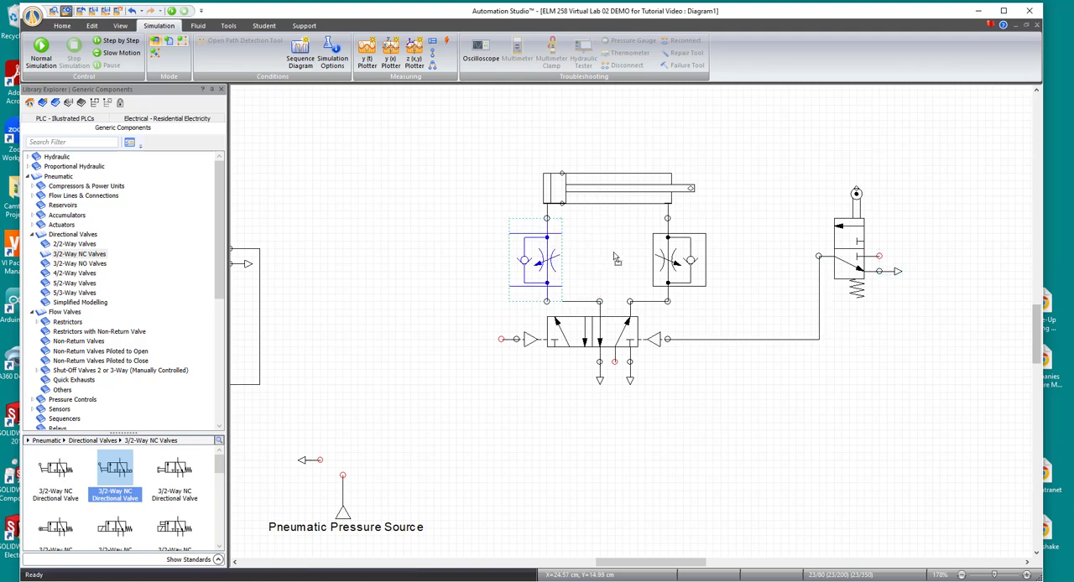
left_click_drag(621, 192, 673, 199)
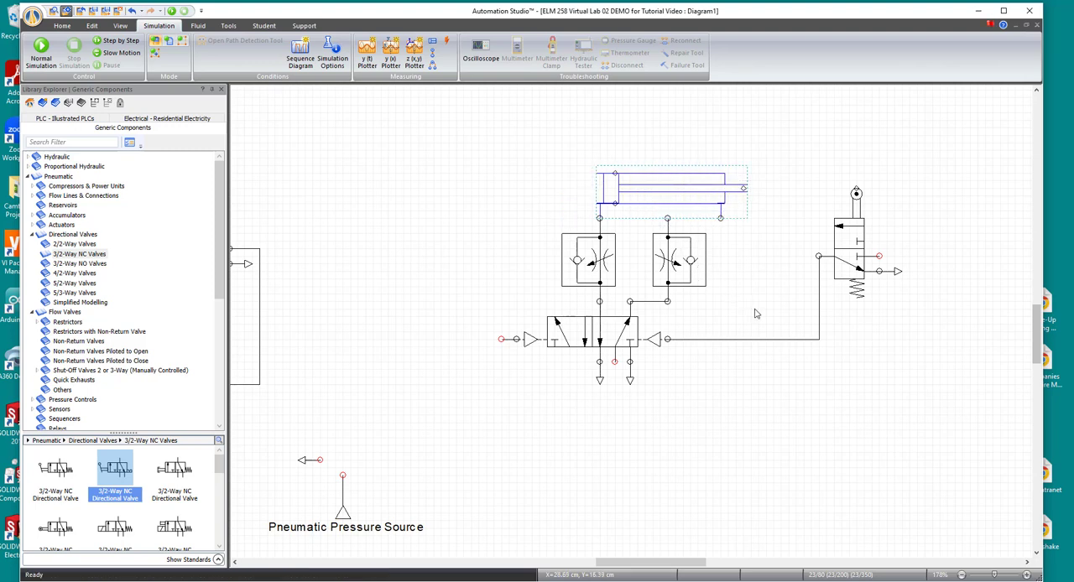
left_click(790, 228)
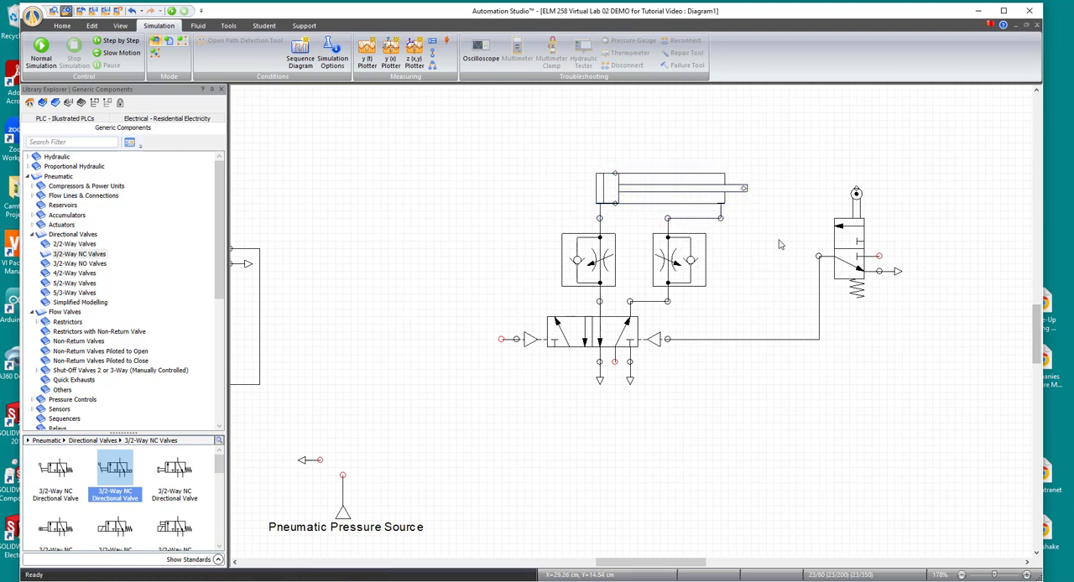
- Copy the roller-operated valve and place the duplicate with its roller at the tip of the retracted cylinder rod
left_click(850, 251)
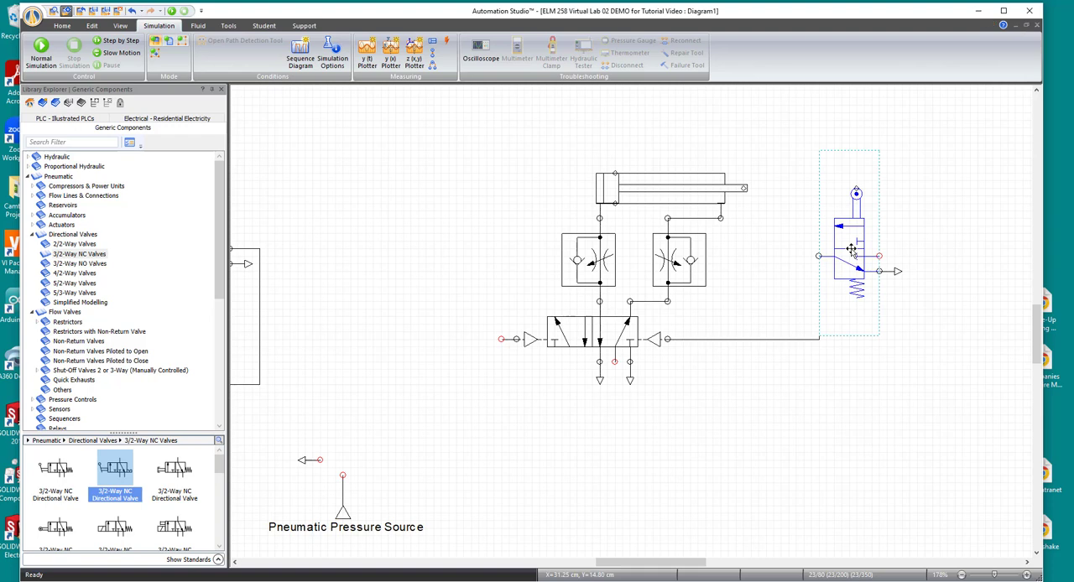
right_click(851, 251)
left_click(879, 269)
left_click(843, 388)
right_click(858, 363)
left_click(881, 368)
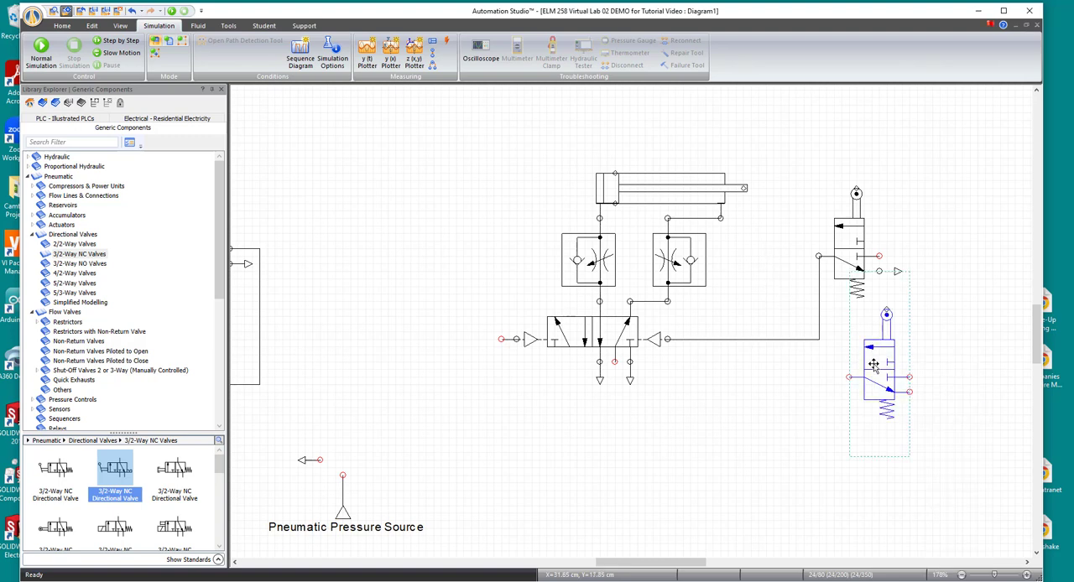
left_click_drag(873, 362, 734, 250)
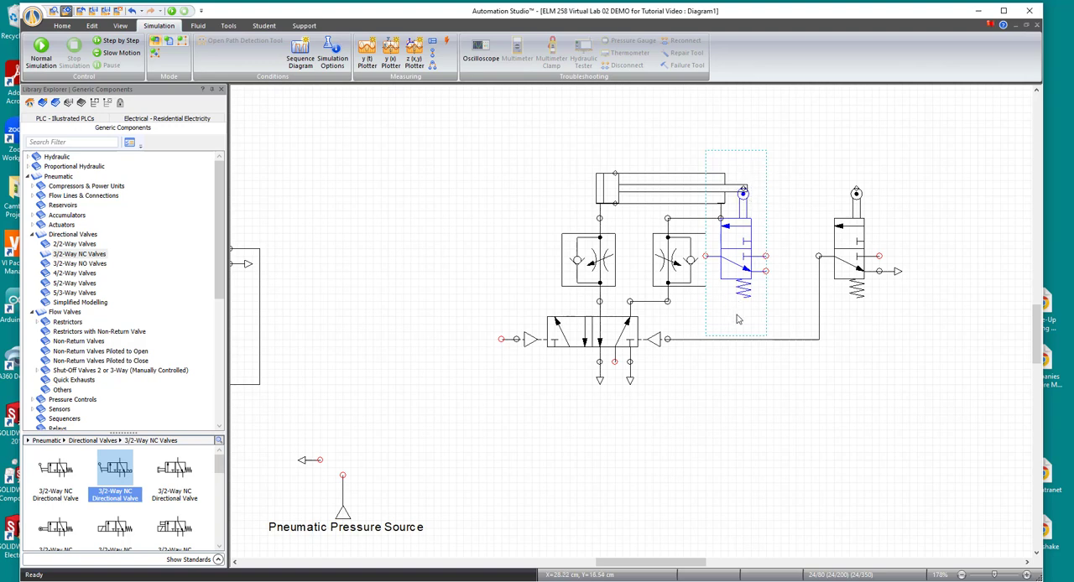
- Shift the rod-end throttle valve left, clear of the roller valve, and connect that roller valve's outlet to the directional valve's unconnected pilot port
left_click_drag(667, 258, 652, 259)
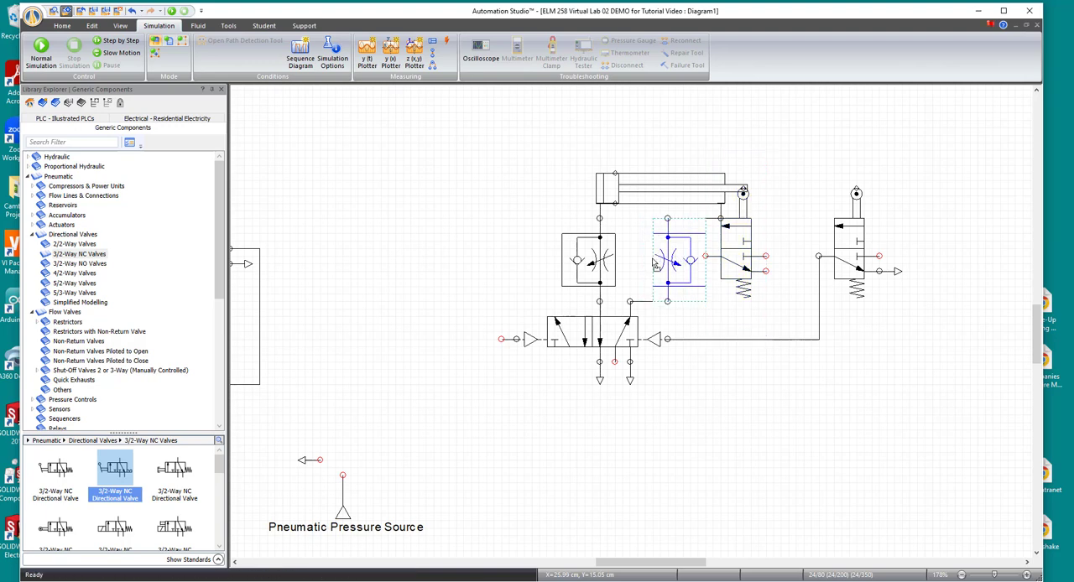
left_click(749, 404)
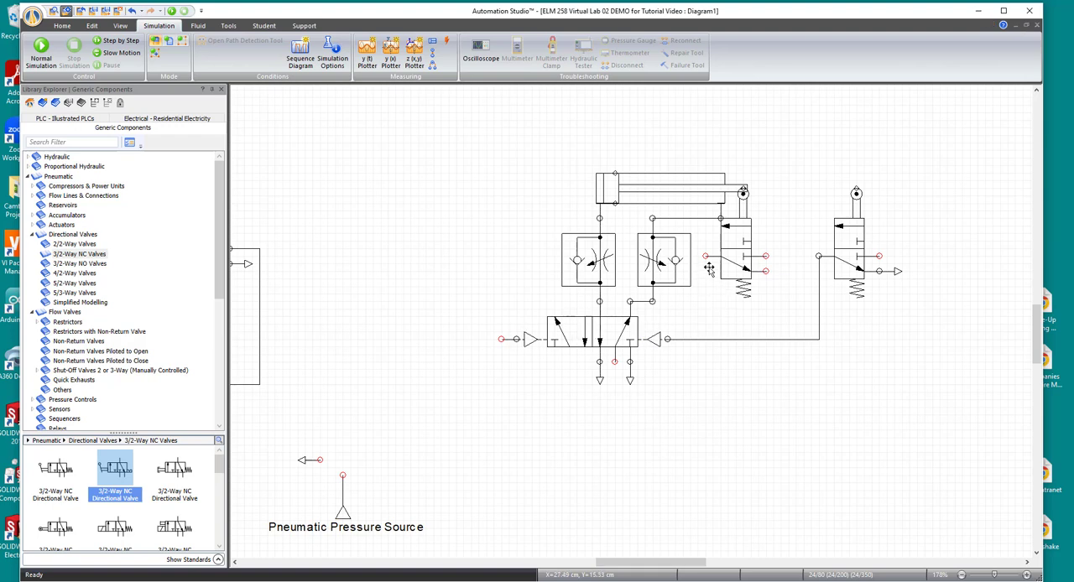
left_click_drag(706, 256, 703, 396)
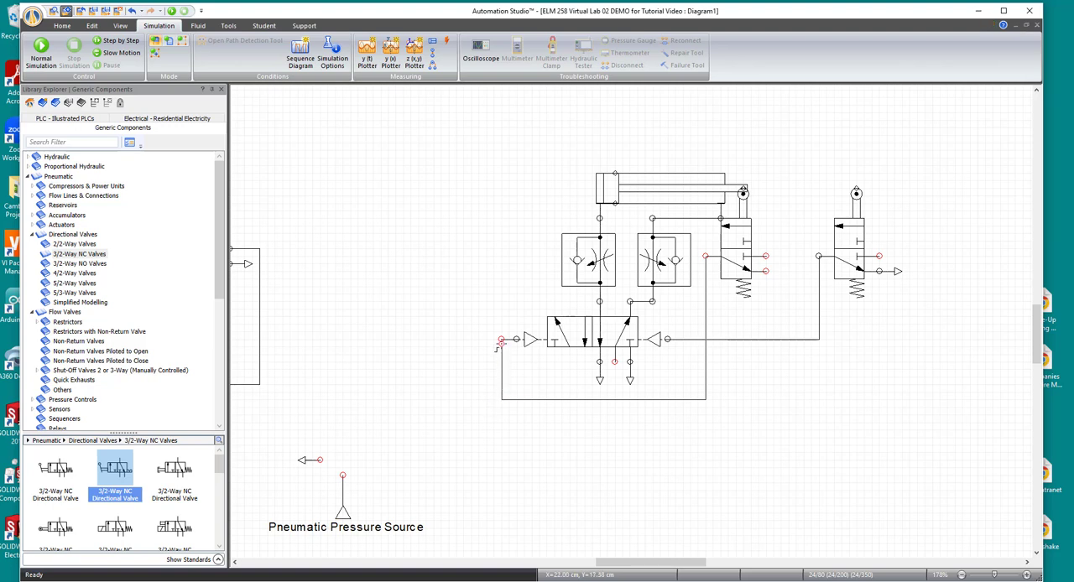
left_click(501, 339)
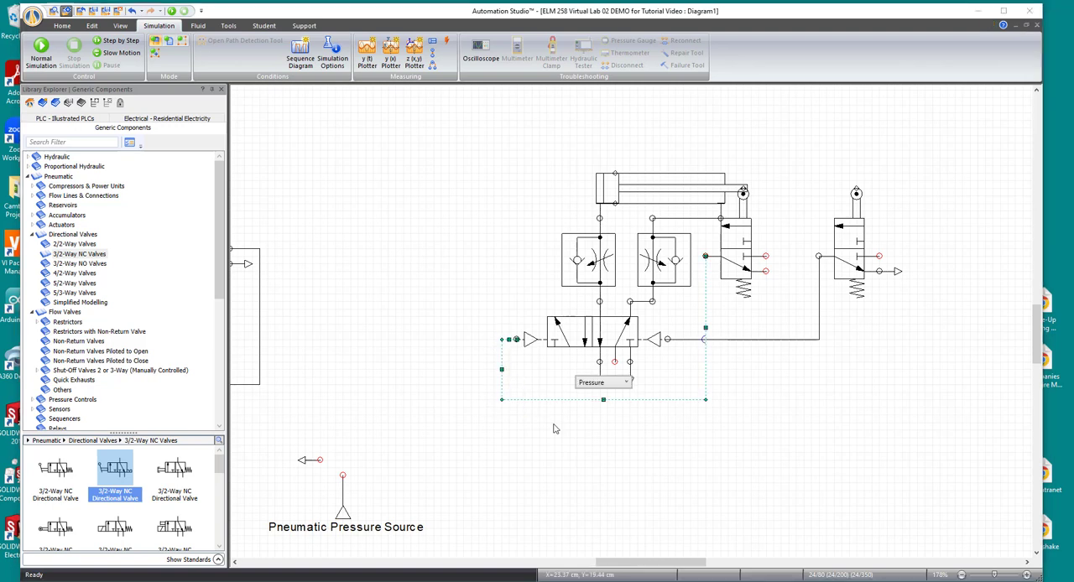
left_click(841, 427)
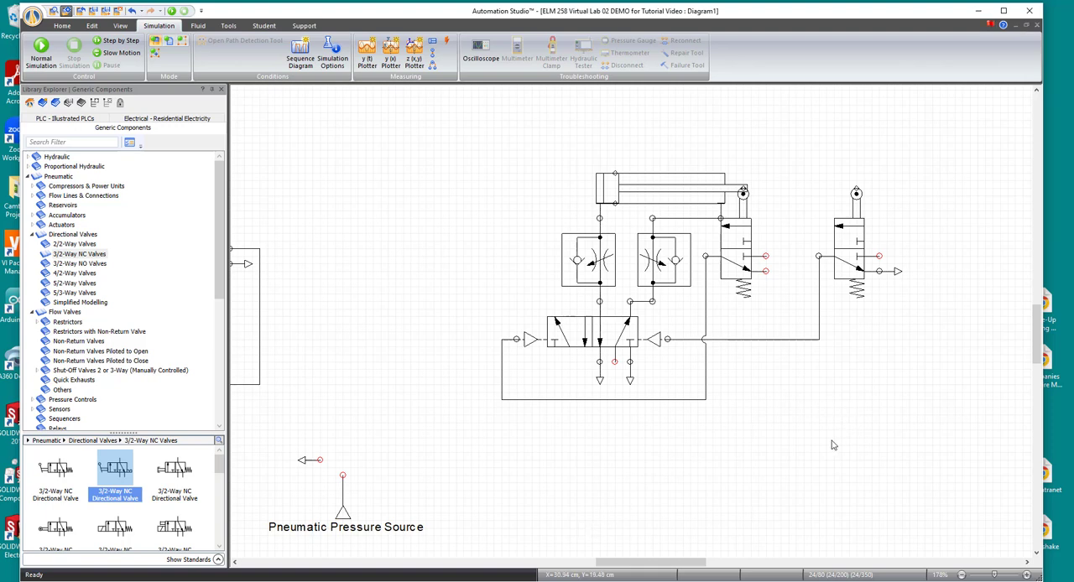
- Copy the far roller valve's exhaust and attach the duplicate to the exhaust port of the roller valve at the retracted rod
left_click(895, 273)
right_click(886, 273)
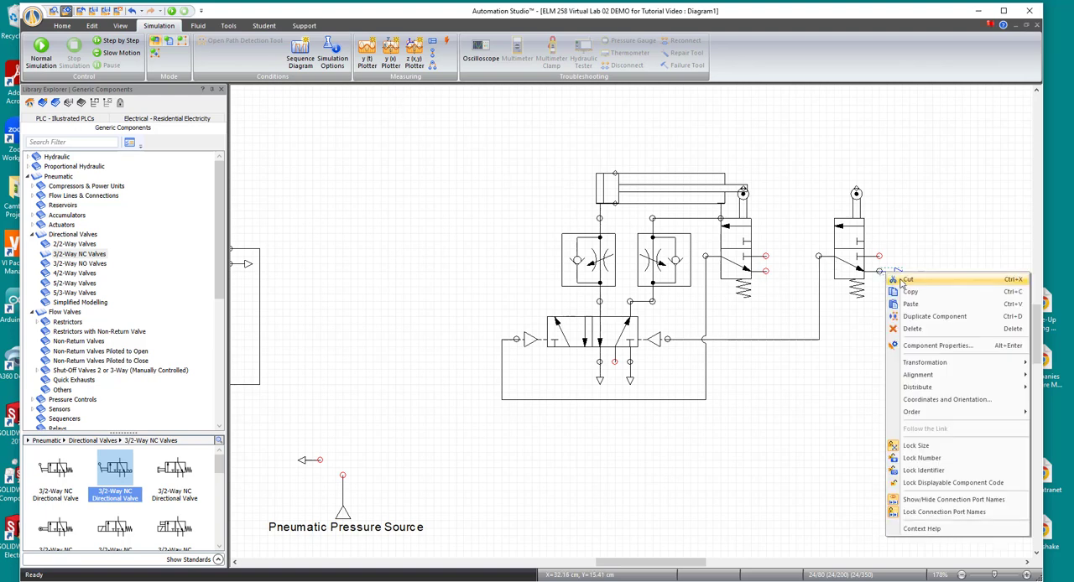
left_click(910, 286)
right_click(901, 304)
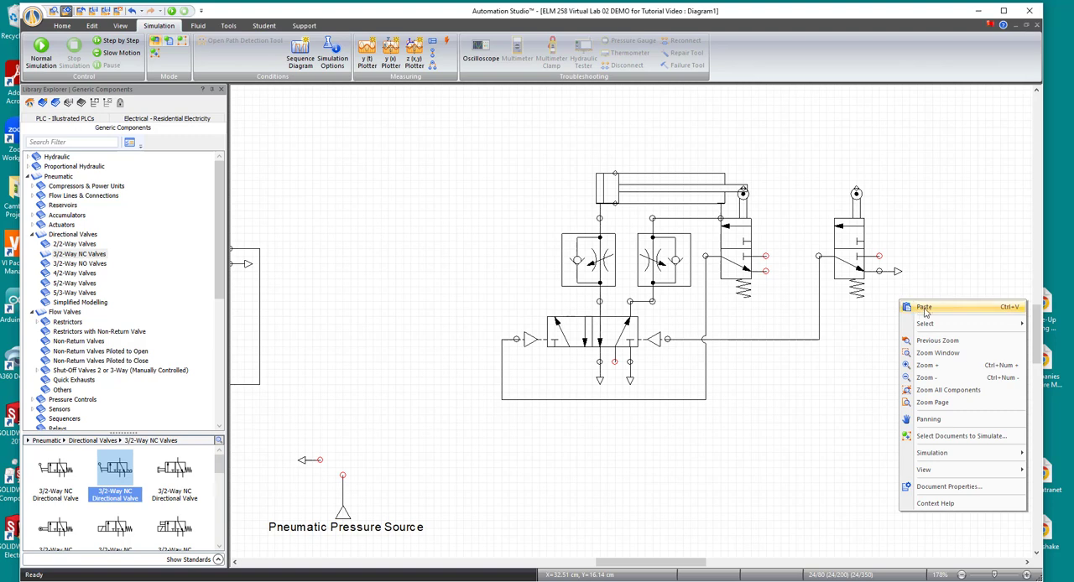
left_click(925, 308)
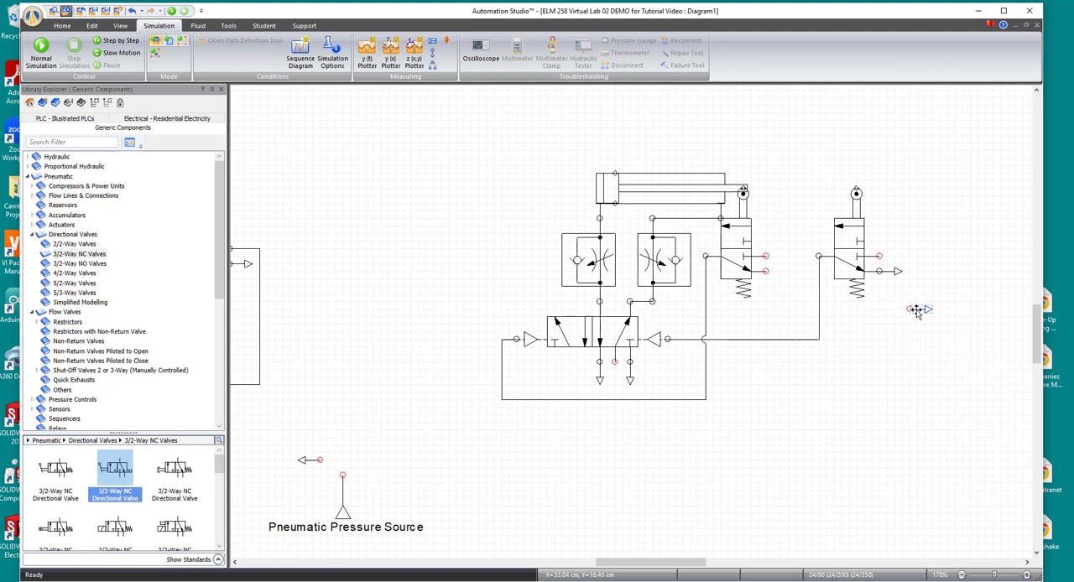
left_click_drag(917, 310, 780, 278)
- Rotate the pneumatic pressure source right so its port faces the circuit, and move it up above the loose exhaust
left_click(344, 504)
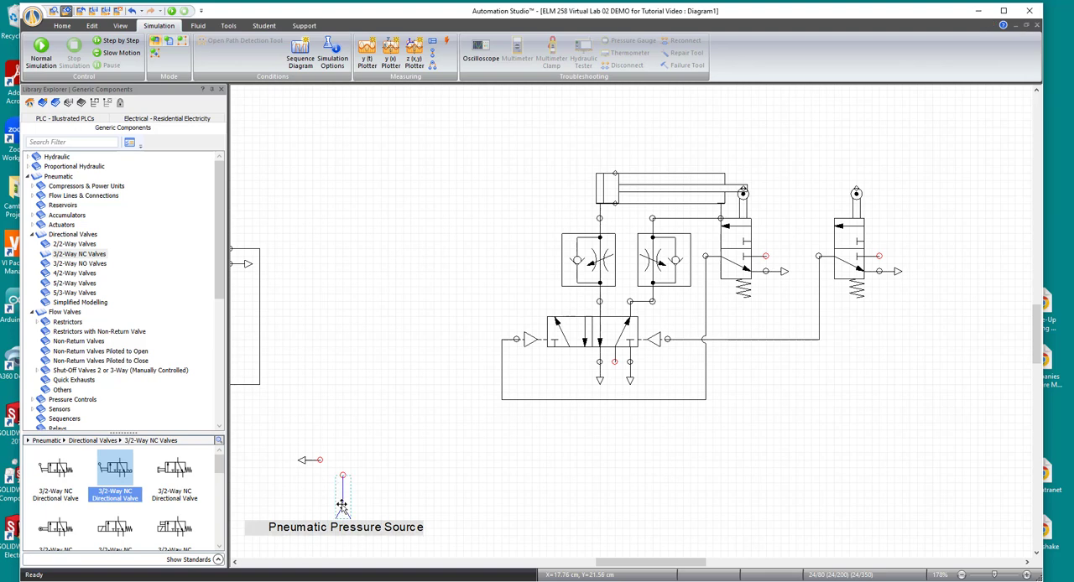
right_click(342, 503)
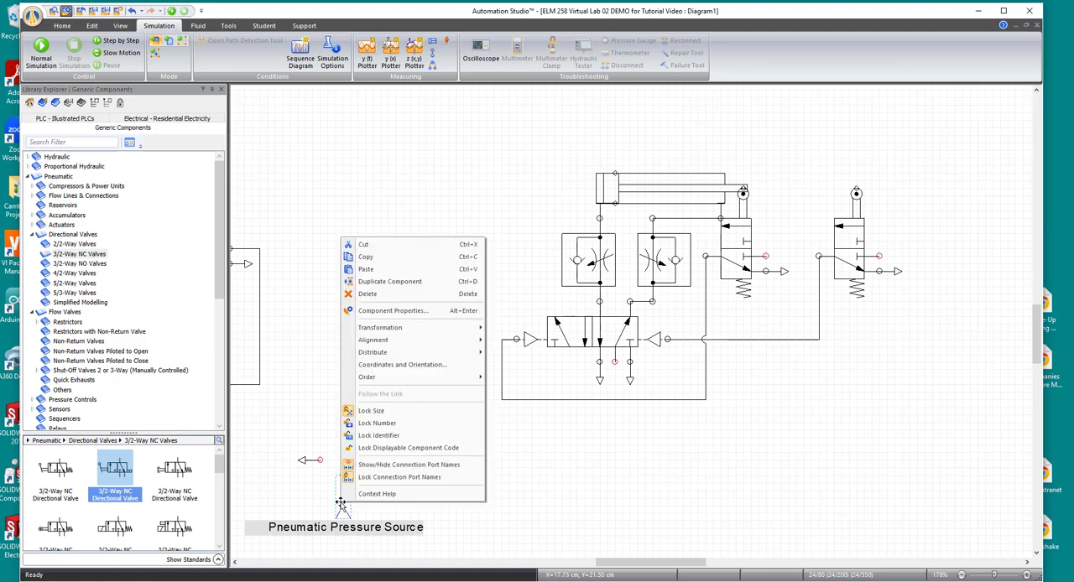
mouse_move(409, 327)
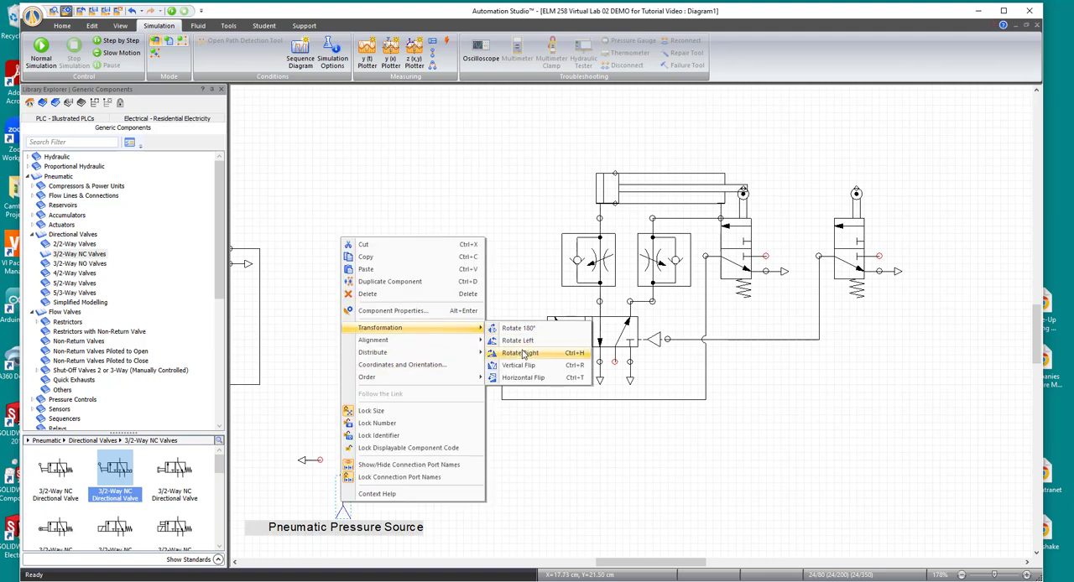
left_click(512, 352)
left_click_drag(336, 477, 365, 411)
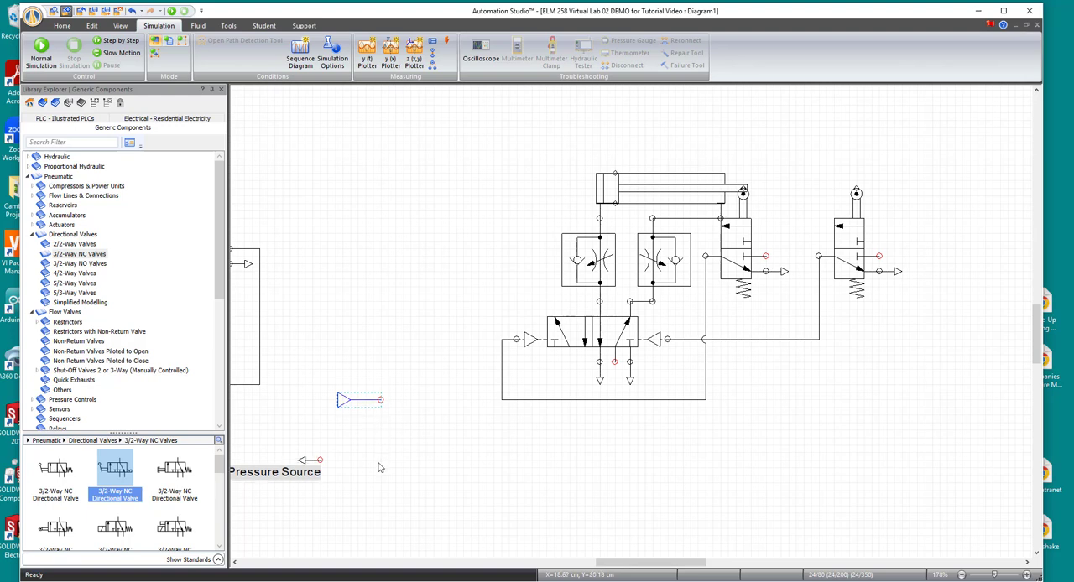
- Add a lever-operated 3/2-way NC directional valve, rotate it right, and place it between the pressure source and the main circuit
left_click(77, 253)
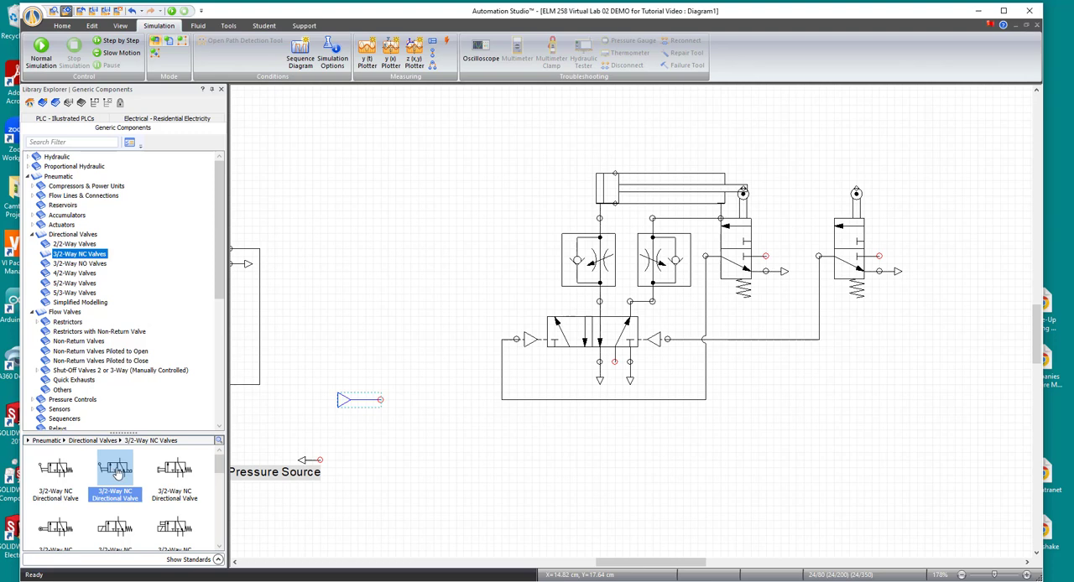
left_click_drag(115, 473, 445, 446)
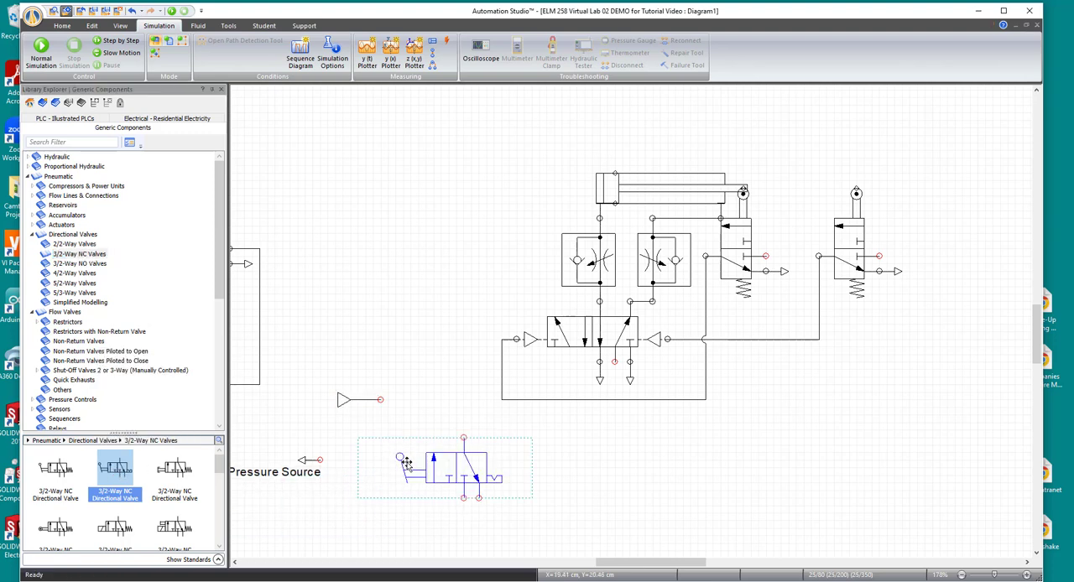
right_click(459, 466)
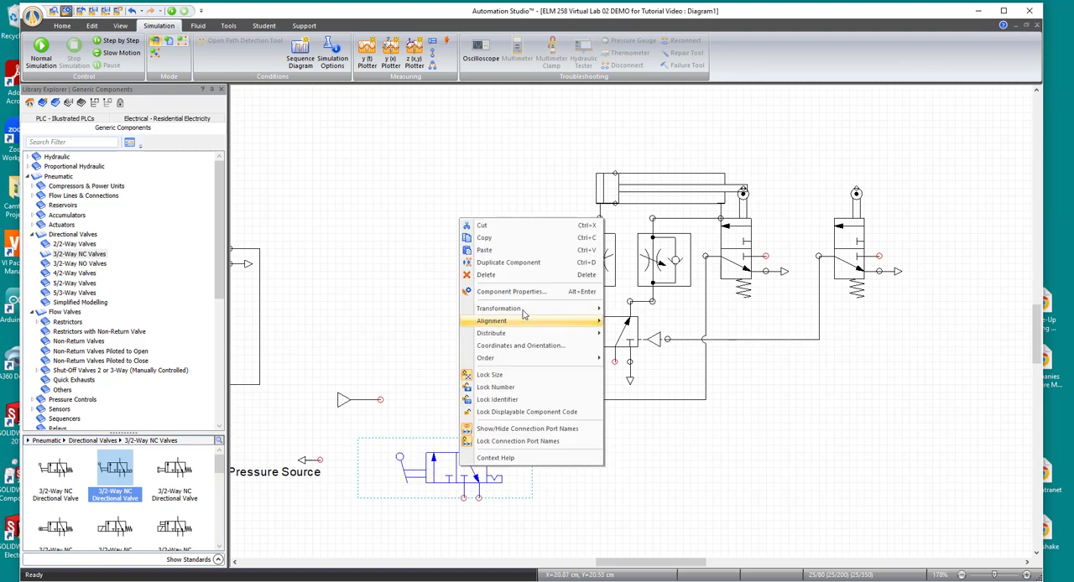
mouse_move(555, 310)
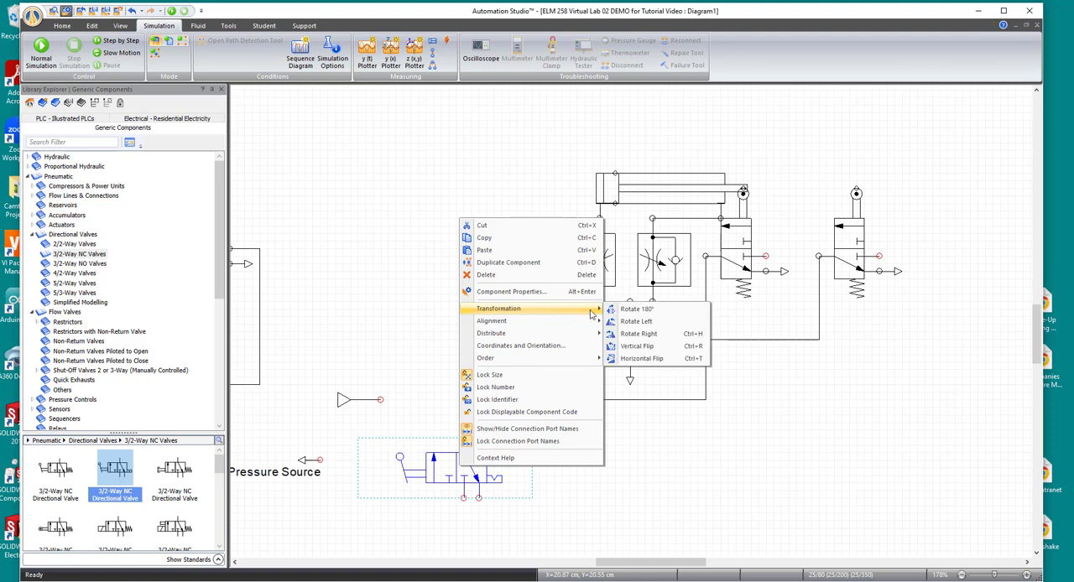
left_click(645, 334)
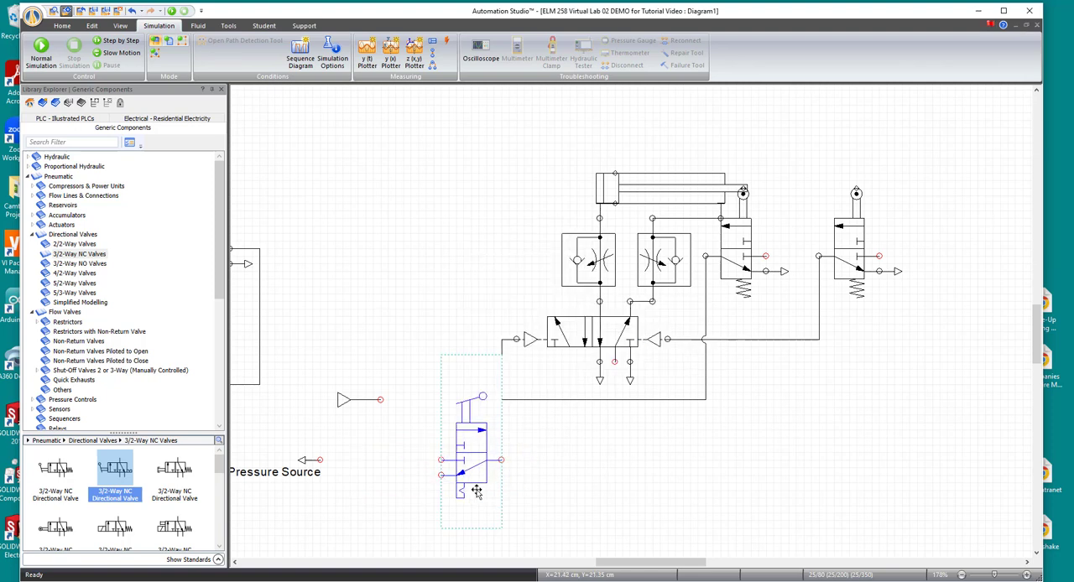
left_click_drag(466, 458, 438, 424)
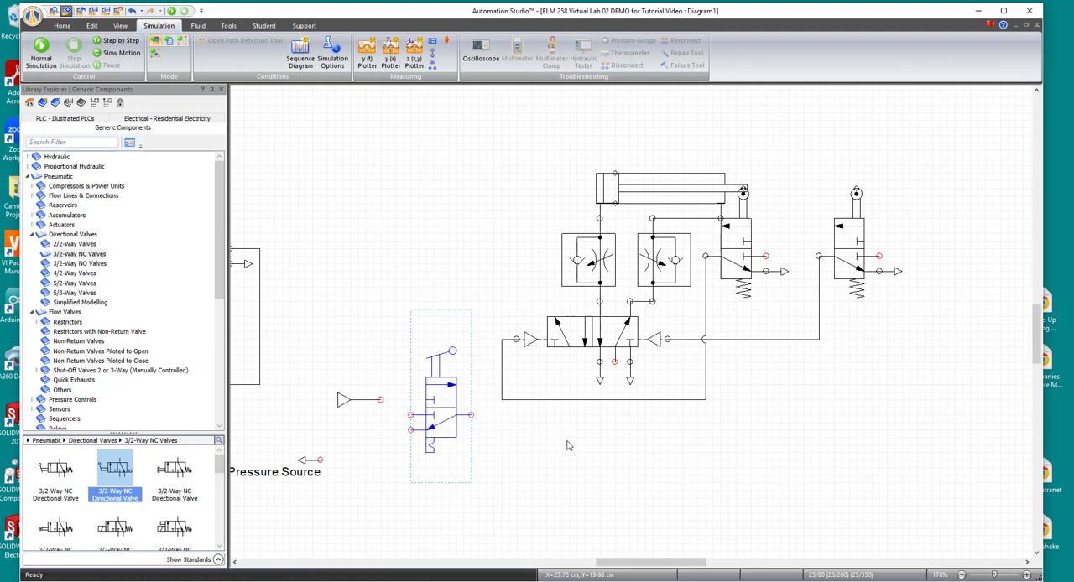
left_click(569, 498)
- Attach the pressure source and loose exhaust to the lever valve's inlet and exhaust ports, placing the Pneumatic Pressure Source label above them
left_click_drag(344, 401, 375, 422)
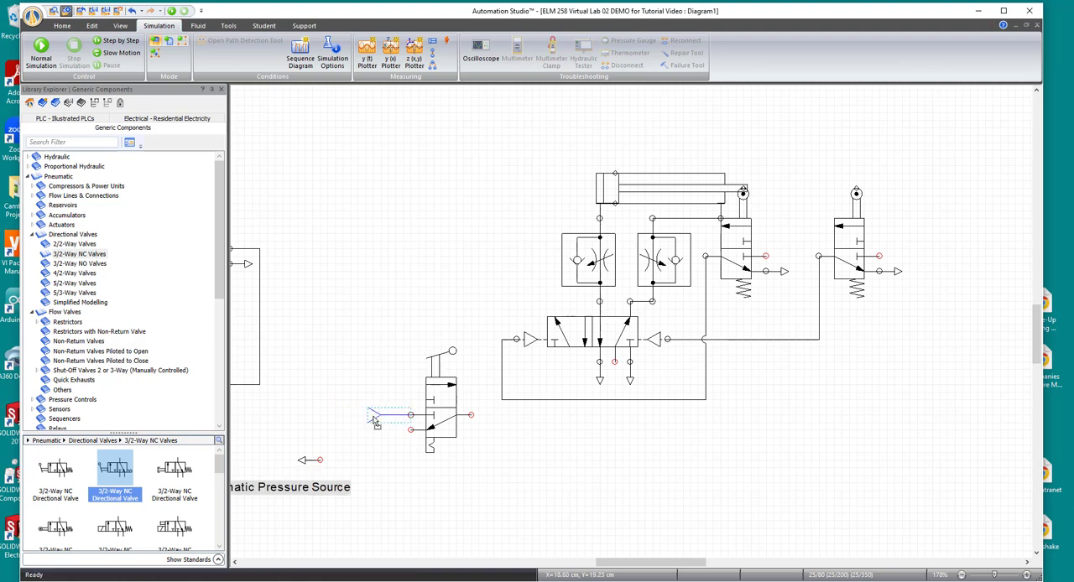
left_click(323, 504)
left_click_drag(314, 491, 380, 401)
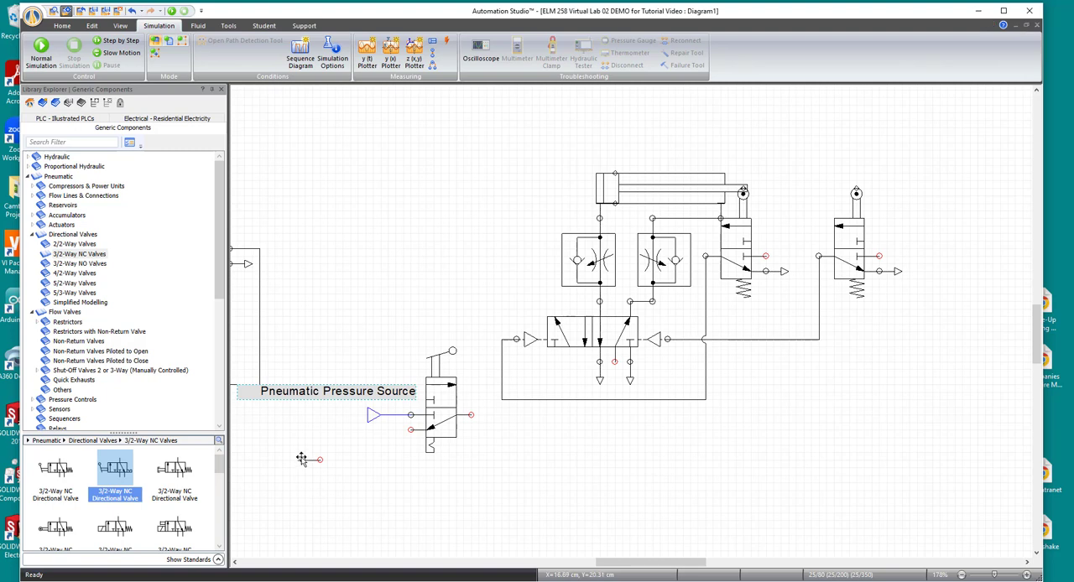
left_click_drag(302, 459, 396, 432)
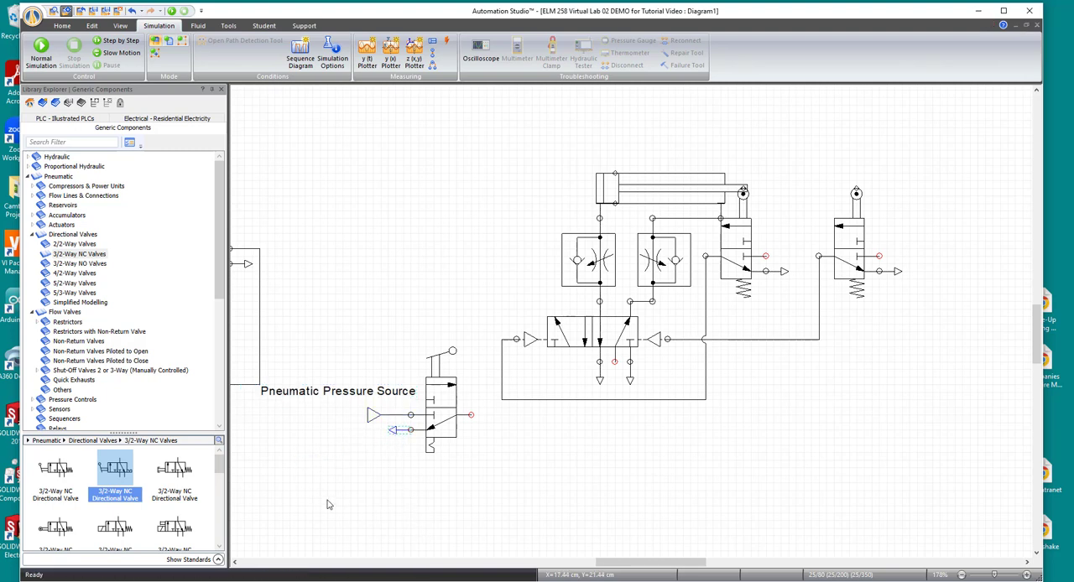
- Move the lever valve, pressure source, exhaust and label together downward, below the directional valve's pilot line
left_click_drag(364, 501, 485, 323)
left_click_drag(441, 411, 436, 450)
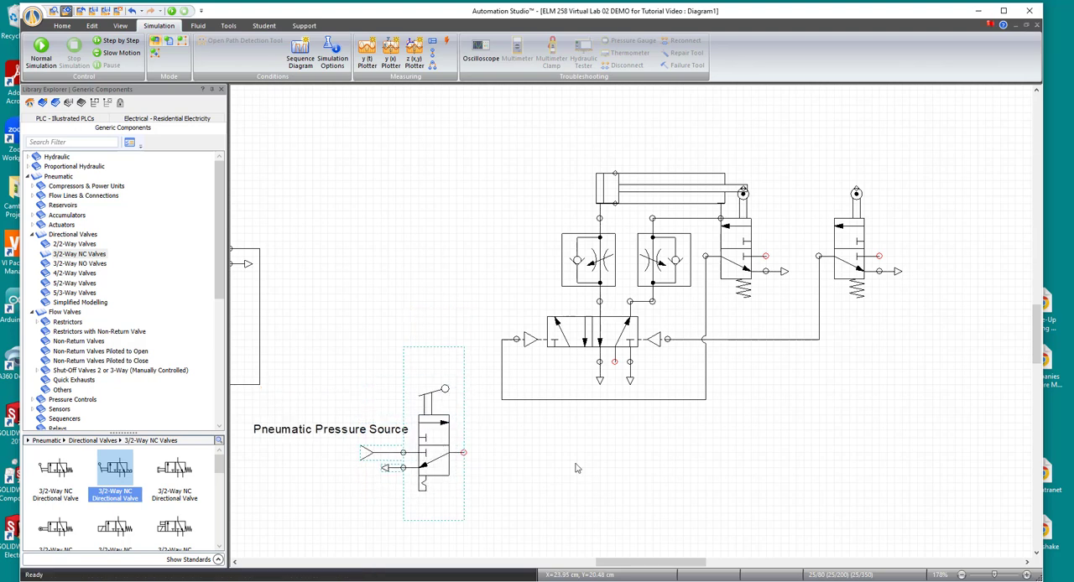
left_click(600, 498)
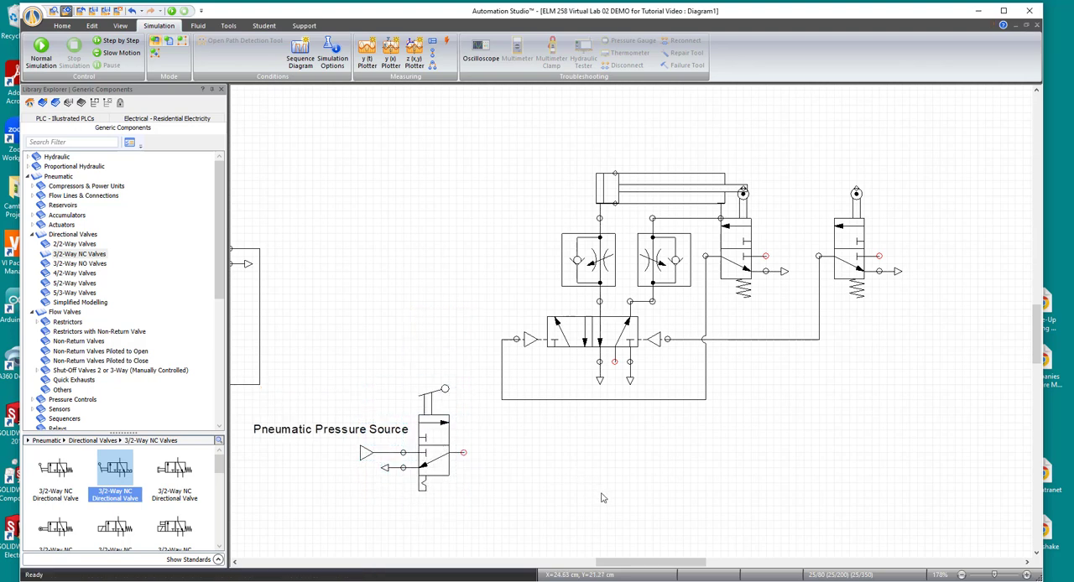
- Connect the lever valve's outlet to the directional valve's supply port and branch that line to the supply ports of both roller valves
left_click(463, 453)
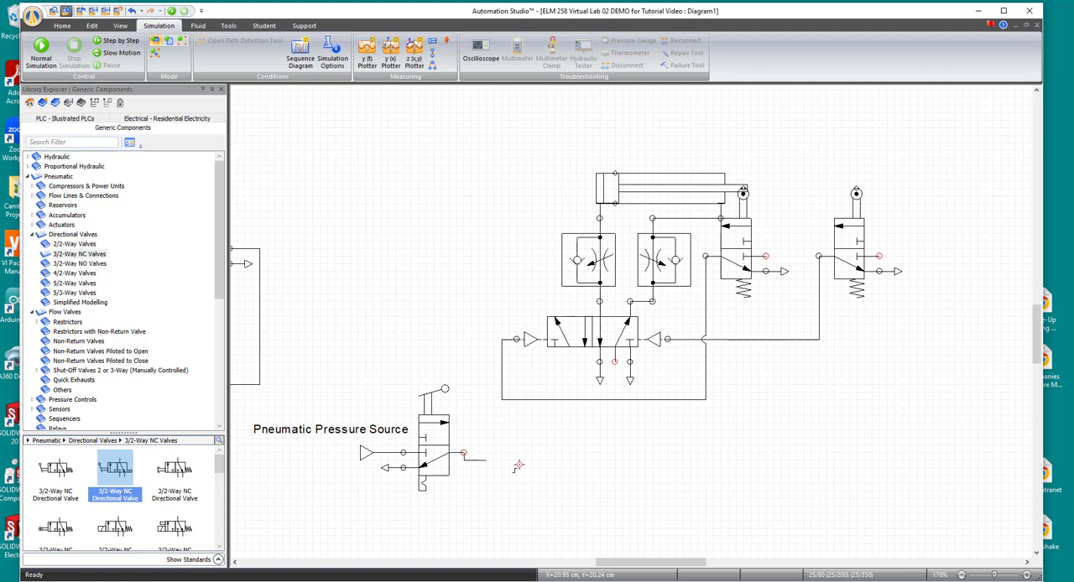
left_click(615, 361)
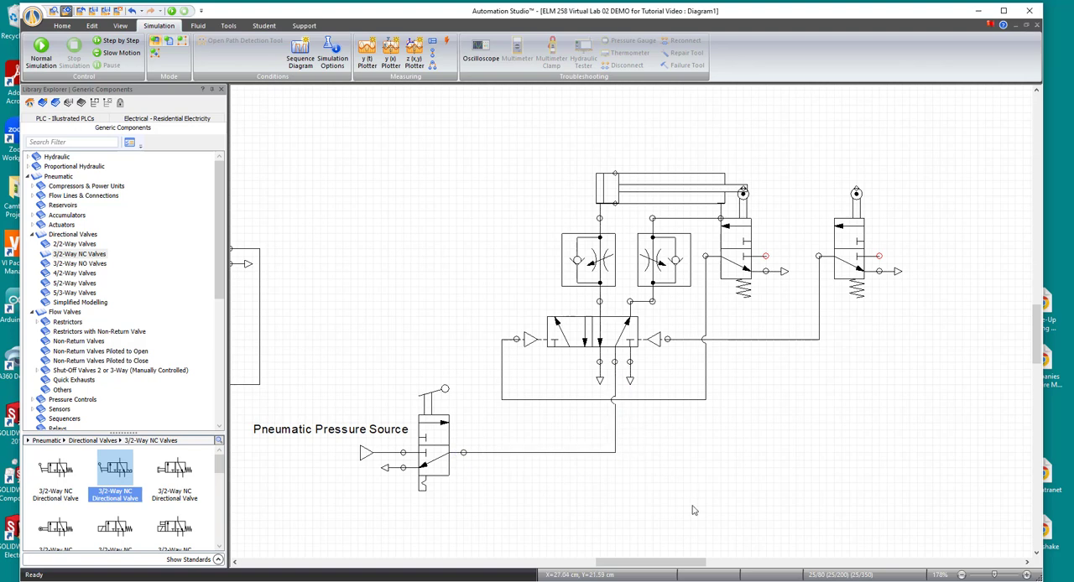
left_click(766, 256)
left_click(790, 453)
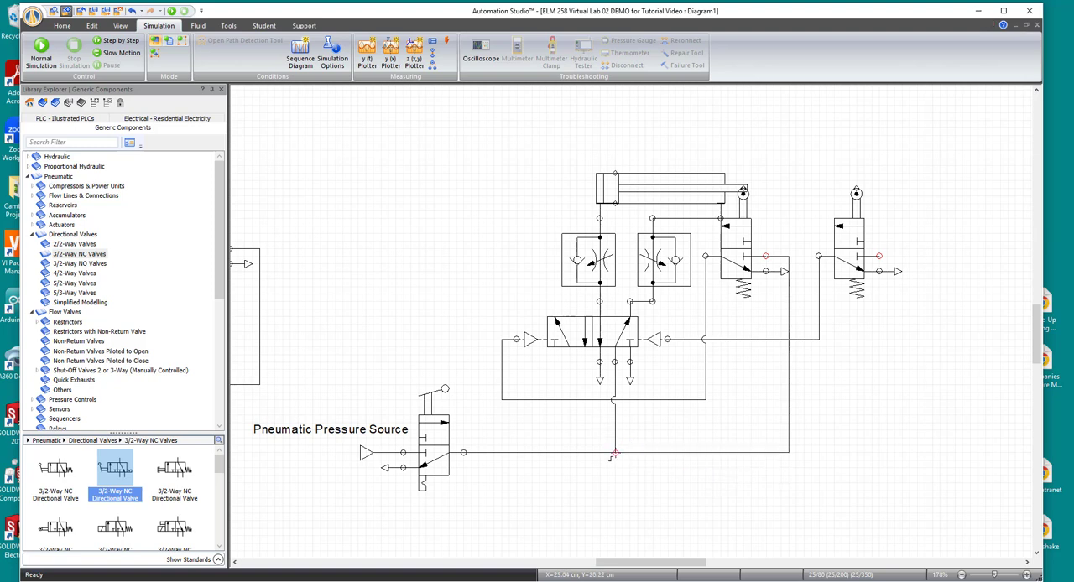
left_click(615, 453)
left_click(881, 257)
left_click(895, 452)
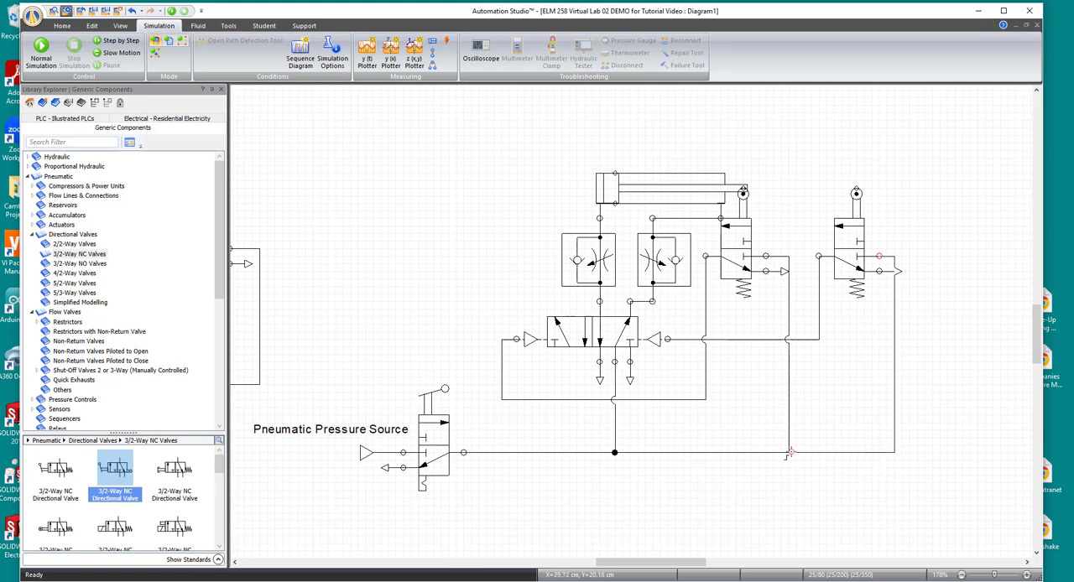
left_click(787, 453)
- Start the normal simulation and actuate the lever valve feeding the reworked circuit
left_click(43, 50)
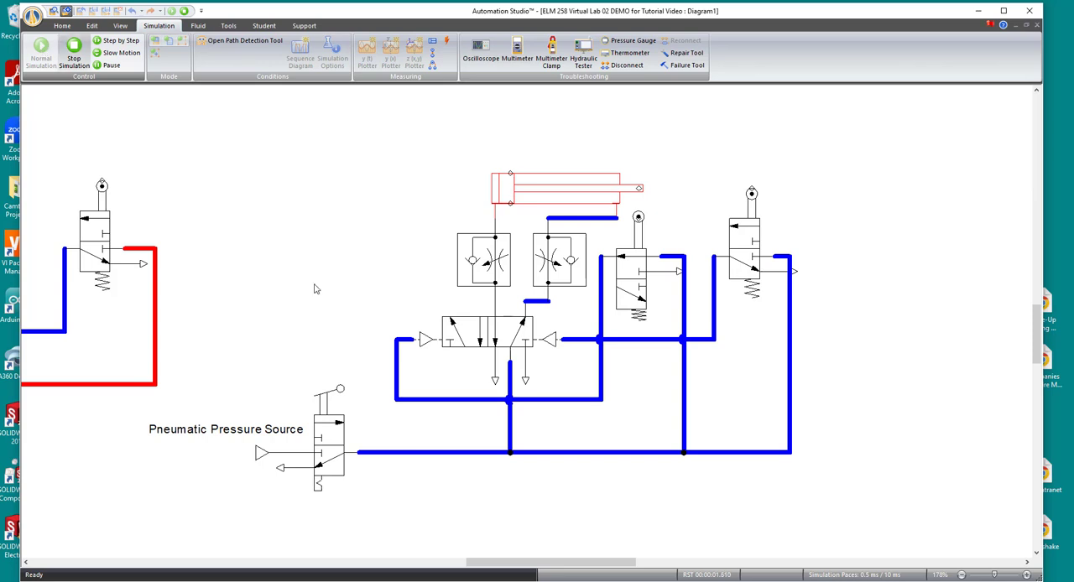
left_click(326, 409)
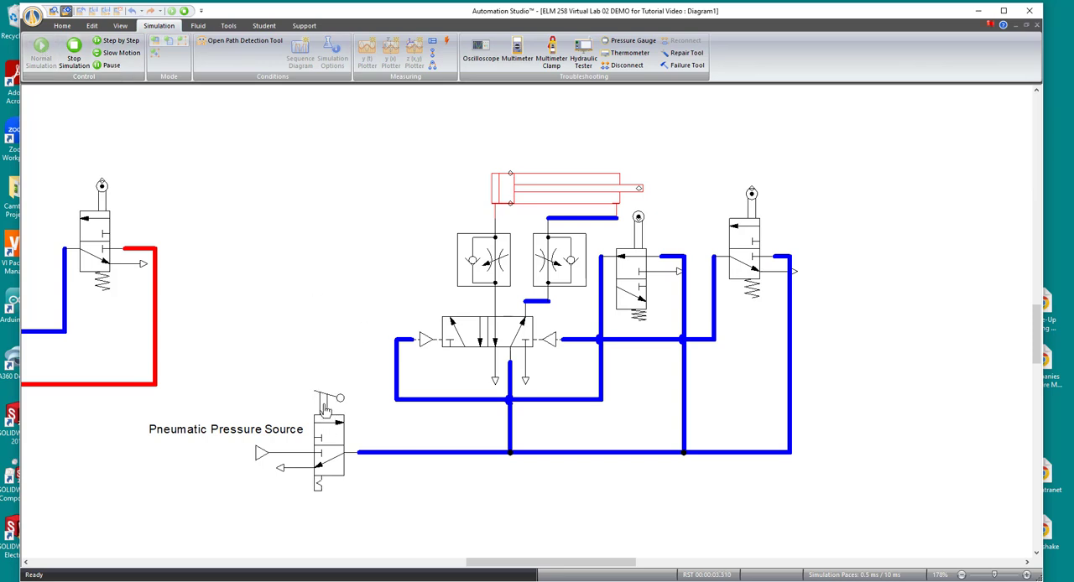